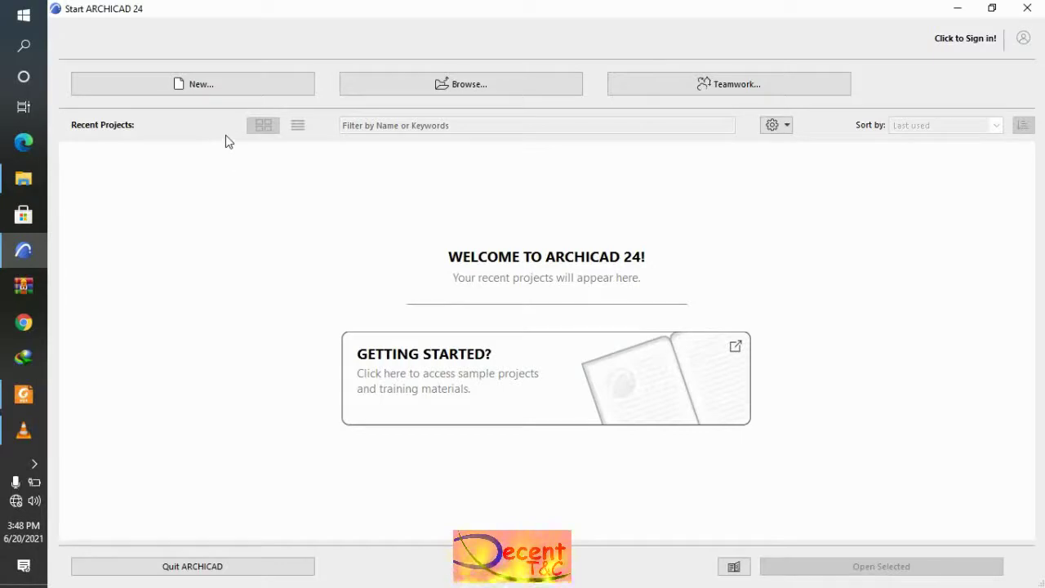
# Create a new untitled project from ARCHICAD 24 Template.tpl, dismissing the CodeMeter warning.
pyautogui.click(219, 90)
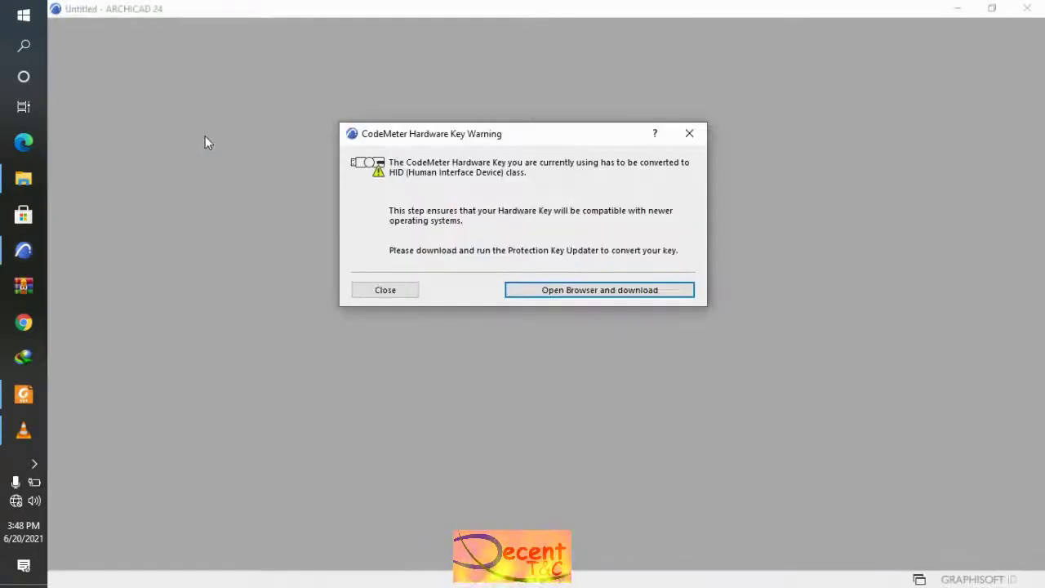
pyautogui.click(385, 290)
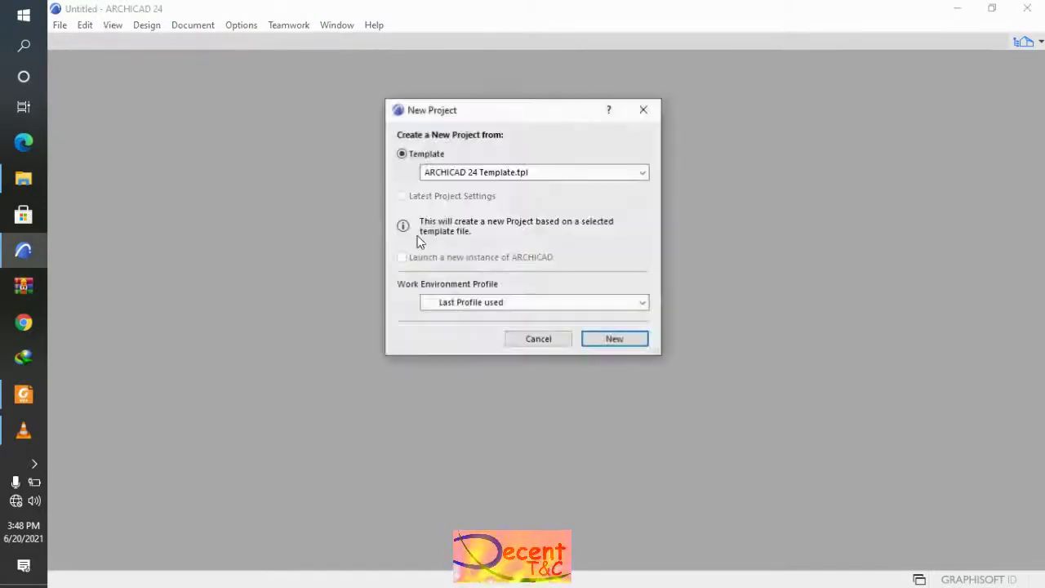
pyautogui.click(634, 341)
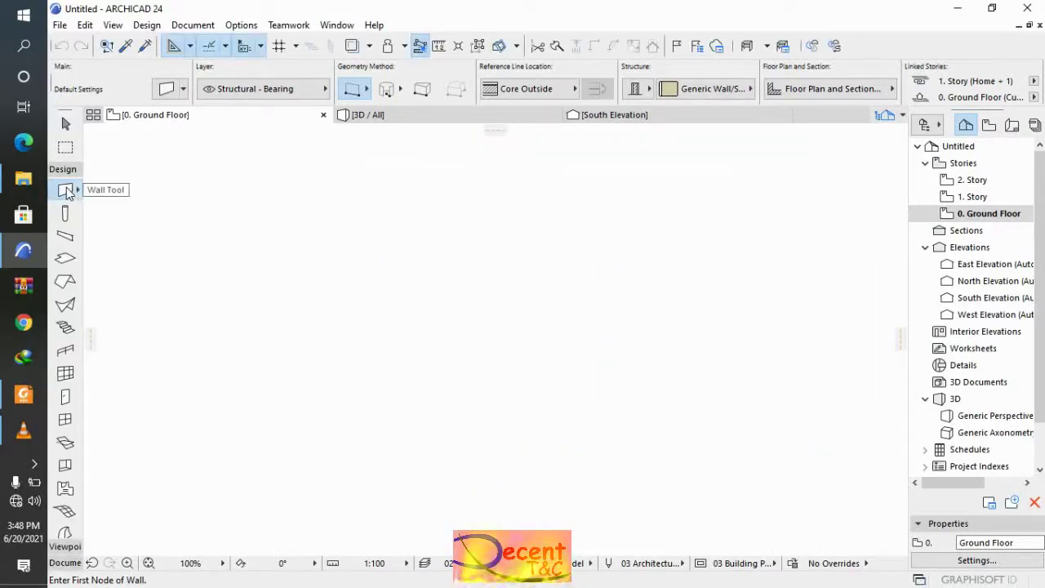
# Make new walls Not Linked at the top and Basic structure, with Stucco - Yellow Rough on all three surfaces.
pyautogui.click(165, 90)
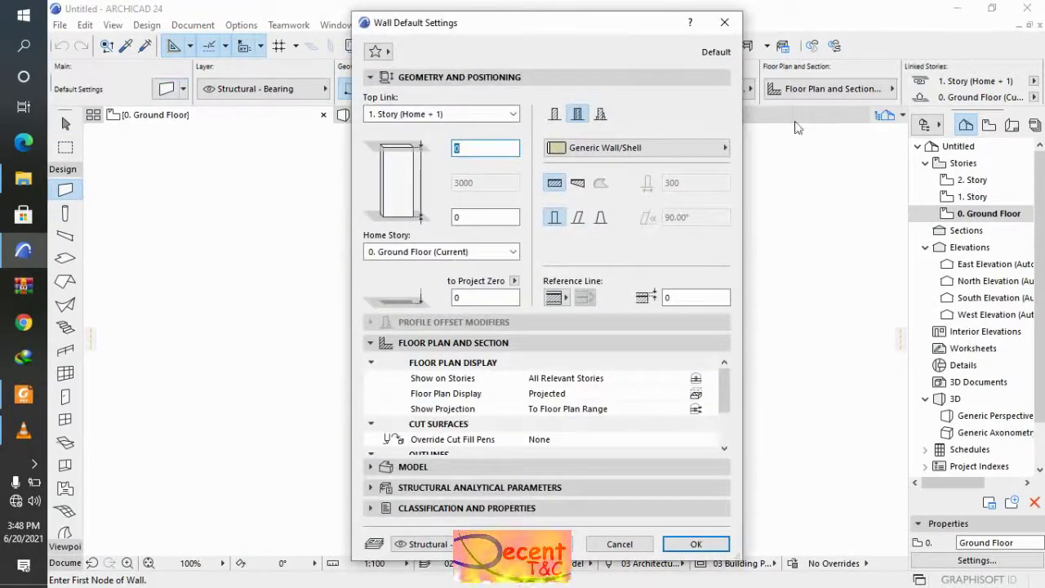
pyautogui.click(515, 115)
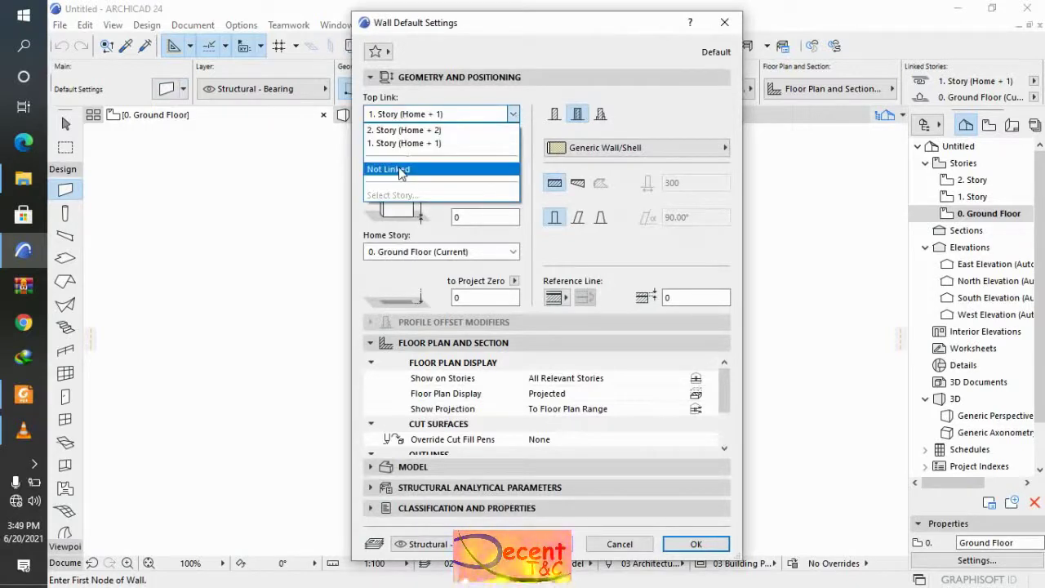
pyautogui.click(406, 168)
pyautogui.click(554, 115)
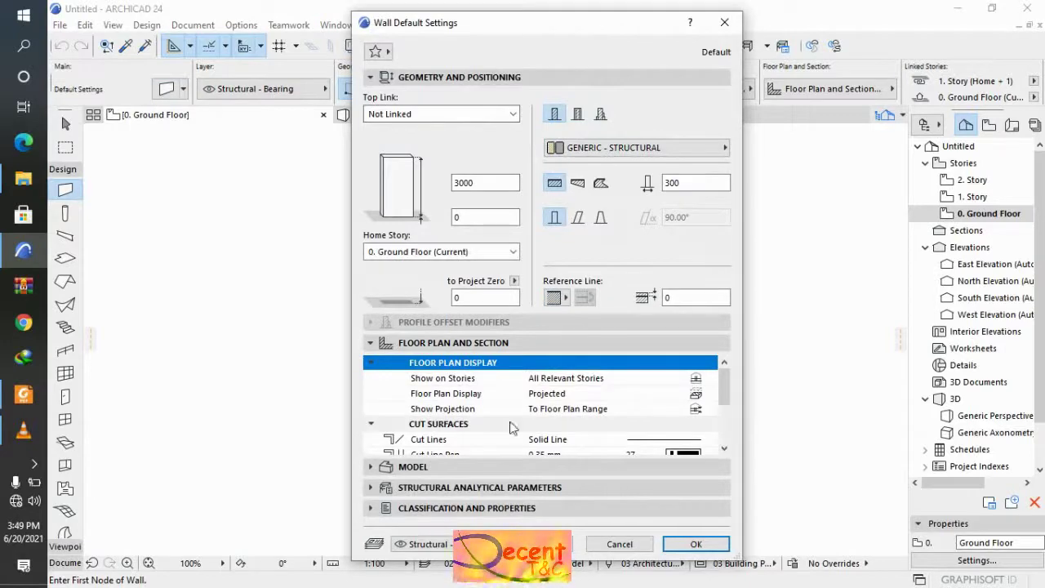
pyautogui.click(458, 466)
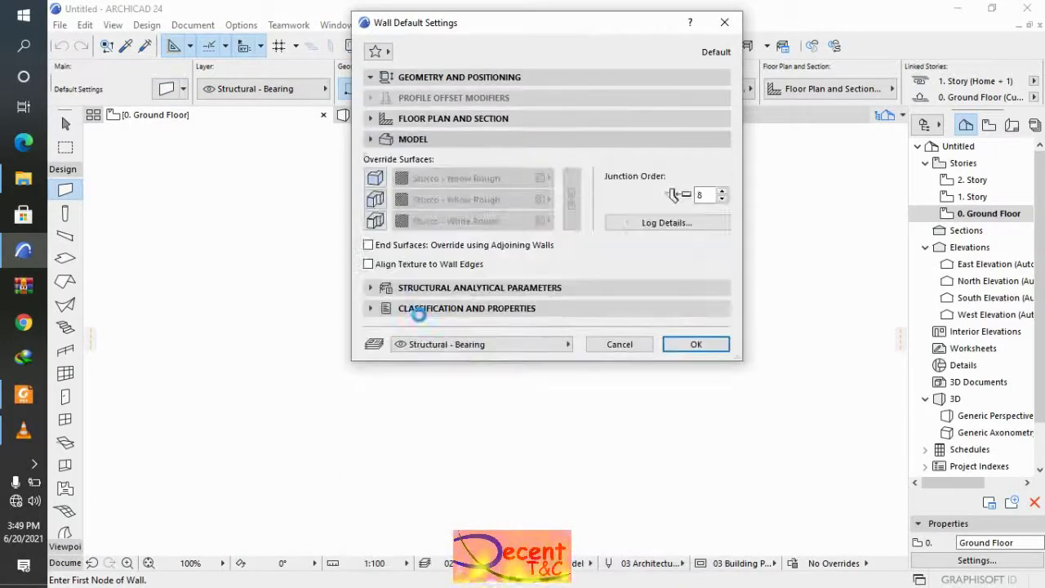
pyautogui.click(374, 178)
pyautogui.click(374, 199)
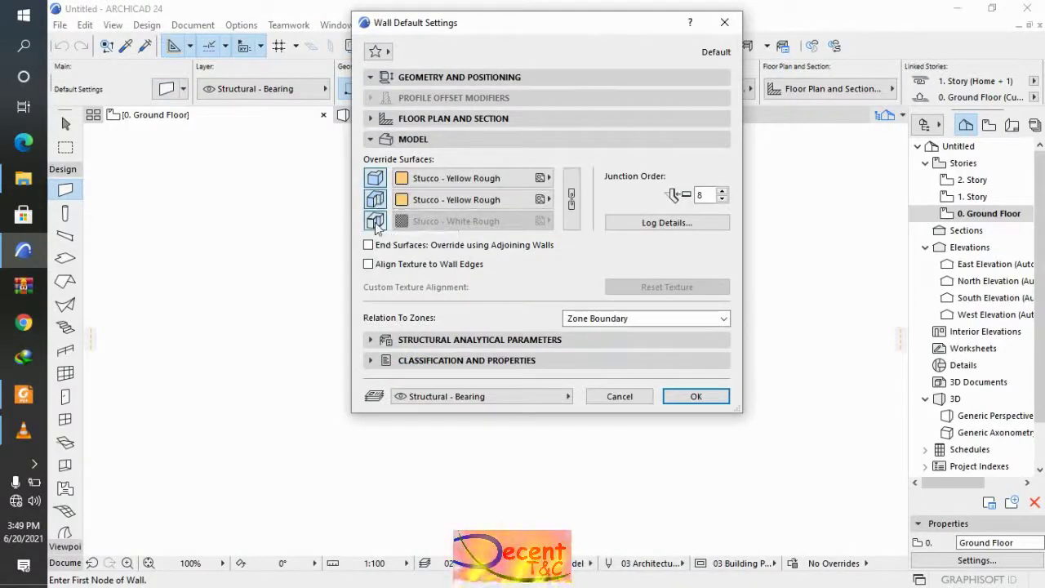
pyautogui.click(375, 221)
pyautogui.click(574, 198)
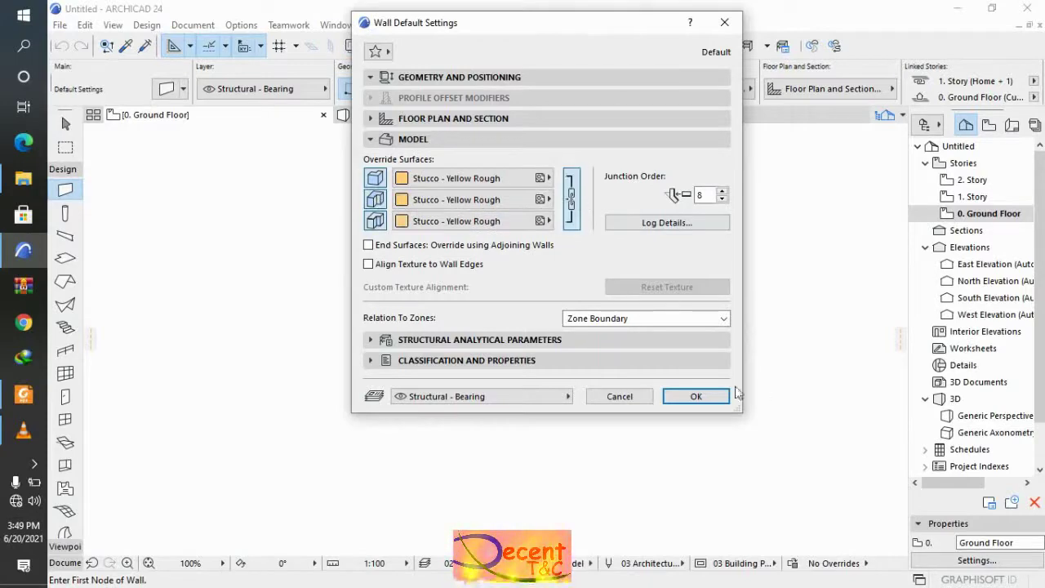
pyautogui.click(696, 395)
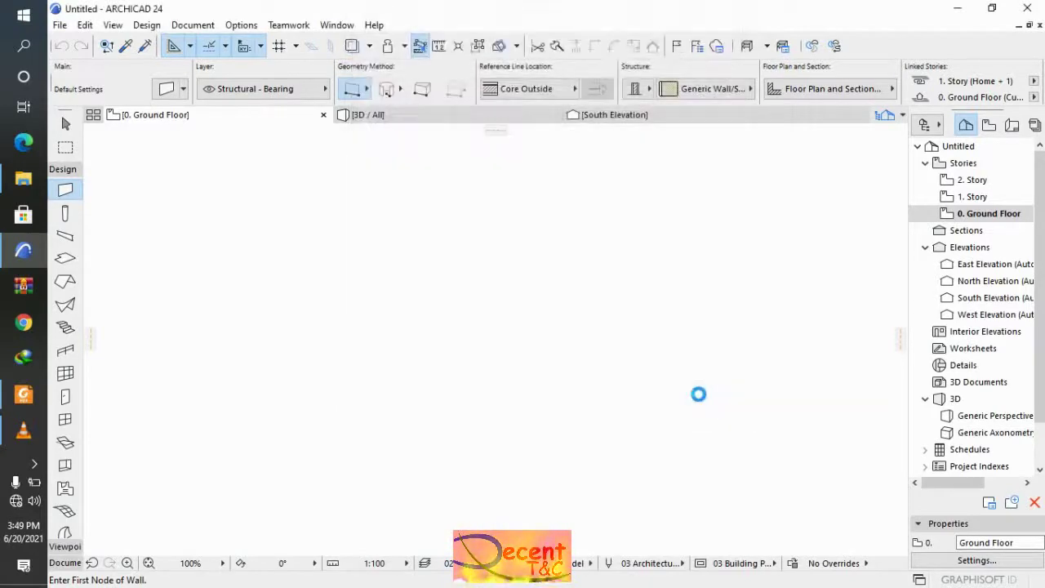
# Draw a straight horizontal wall about 14 m long on the ground floor plan.
pyautogui.click(286, 236)
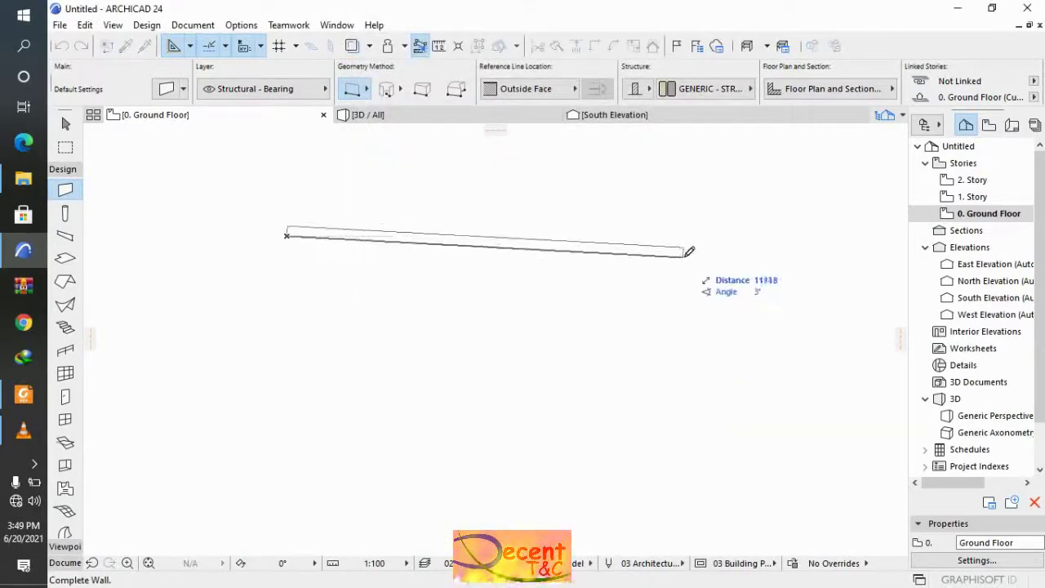
pyautogui.click(766, 236)
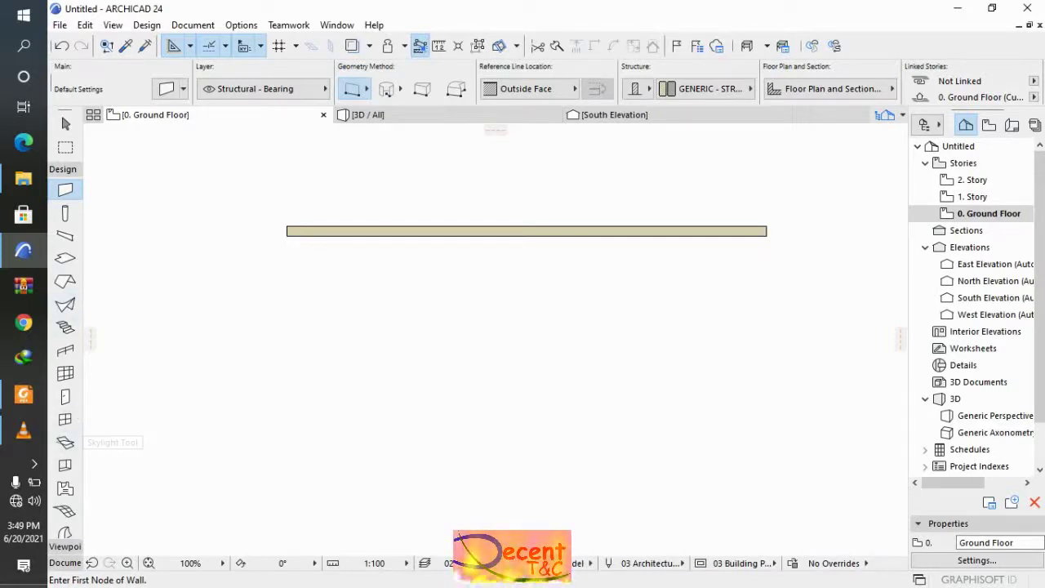
pyautogui.click(66, 548)
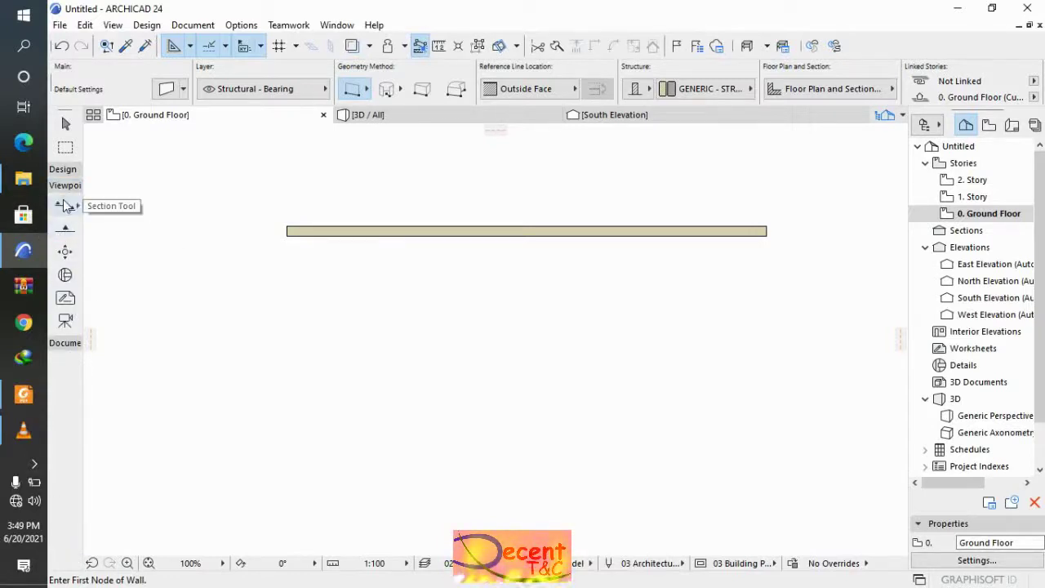
# Draw elevation E-01 along the wall's lower side, facing the wall.
pyautogui.click(65, 229)
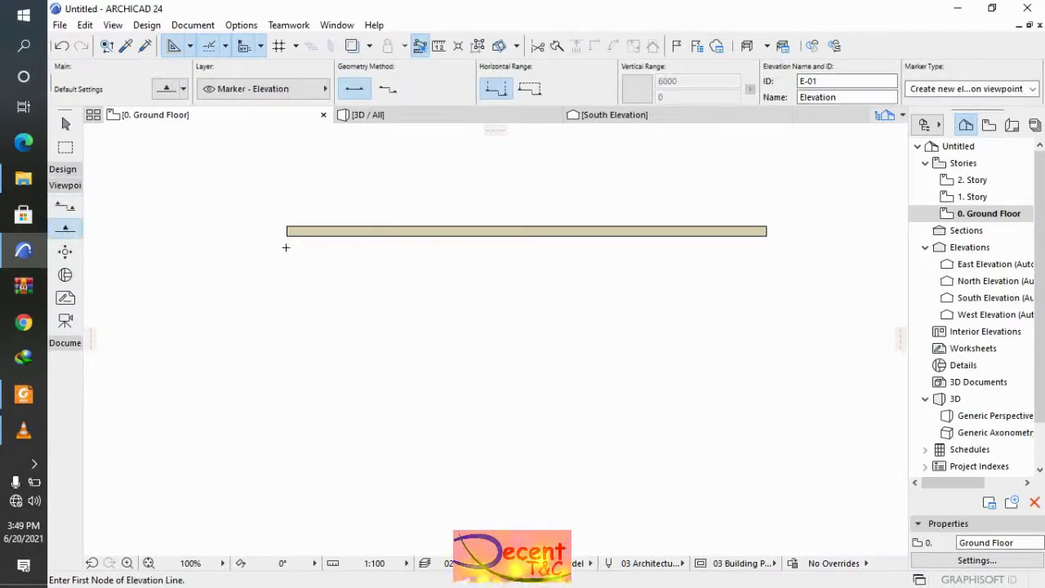
pyautogui.click(251, 240)
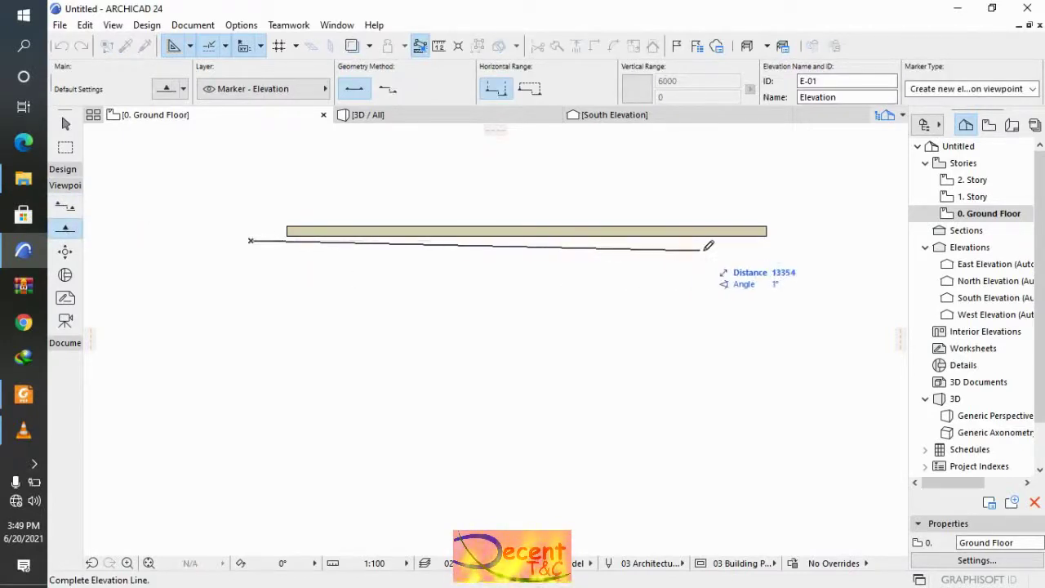
pyautogui.click(805, 240)
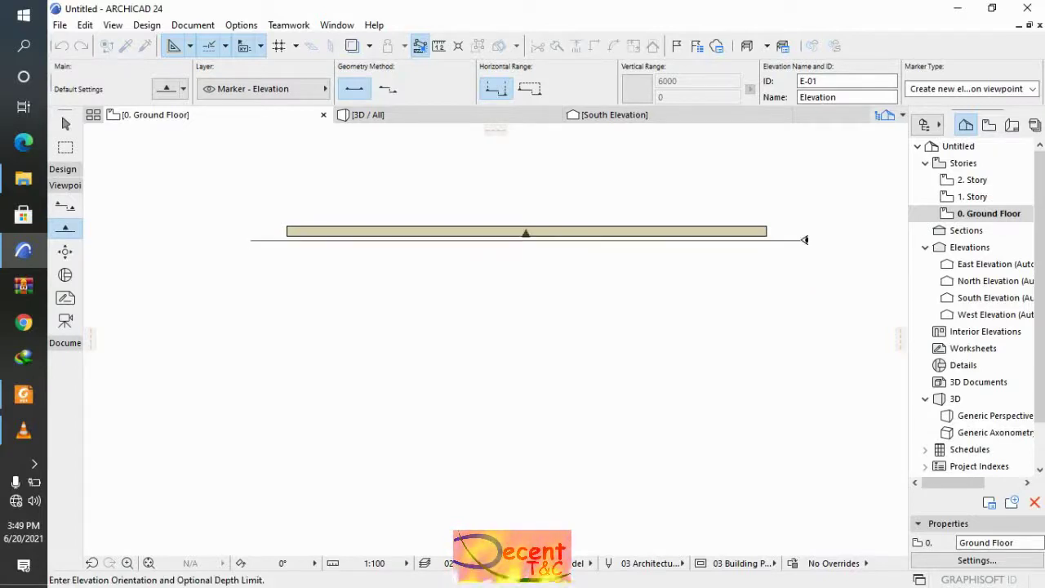
pyautogui.click(673, 221)
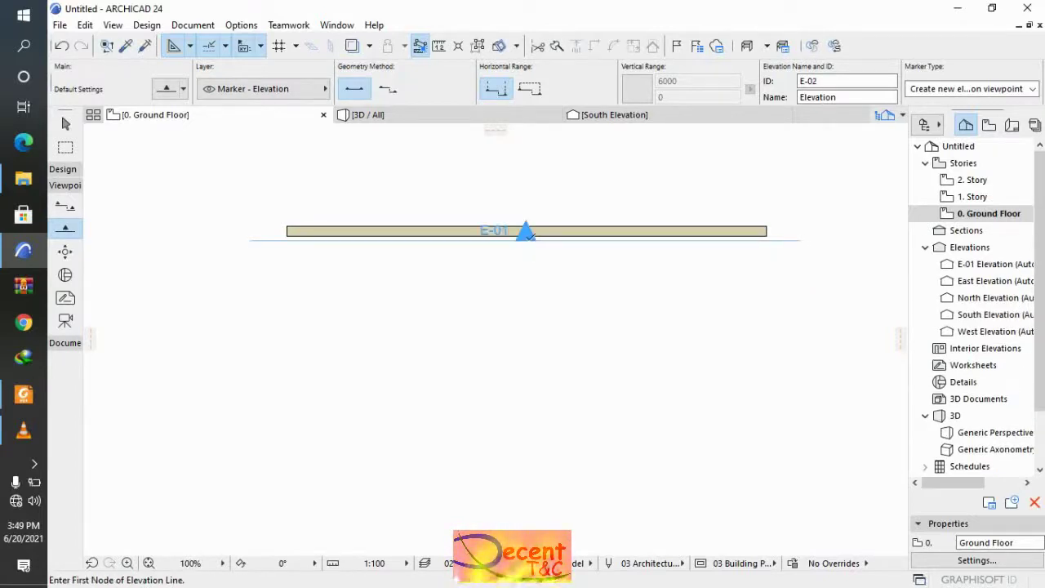
# Cancel the stray elevation line and bring up the context menu of the E-01 marker.
pyautogui.scroll(3, 514, 245)
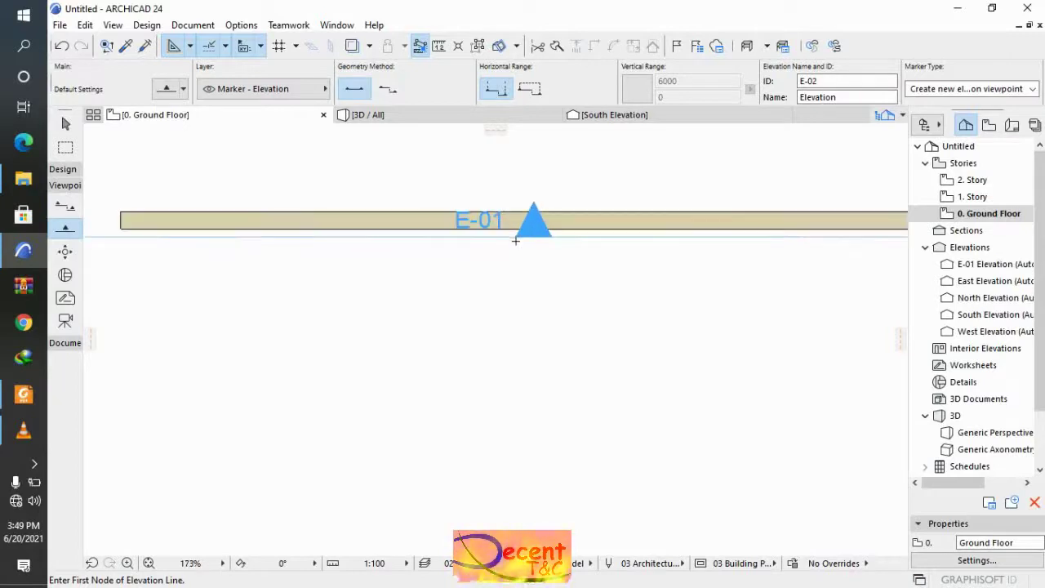
pyautogui.click(504, 234)
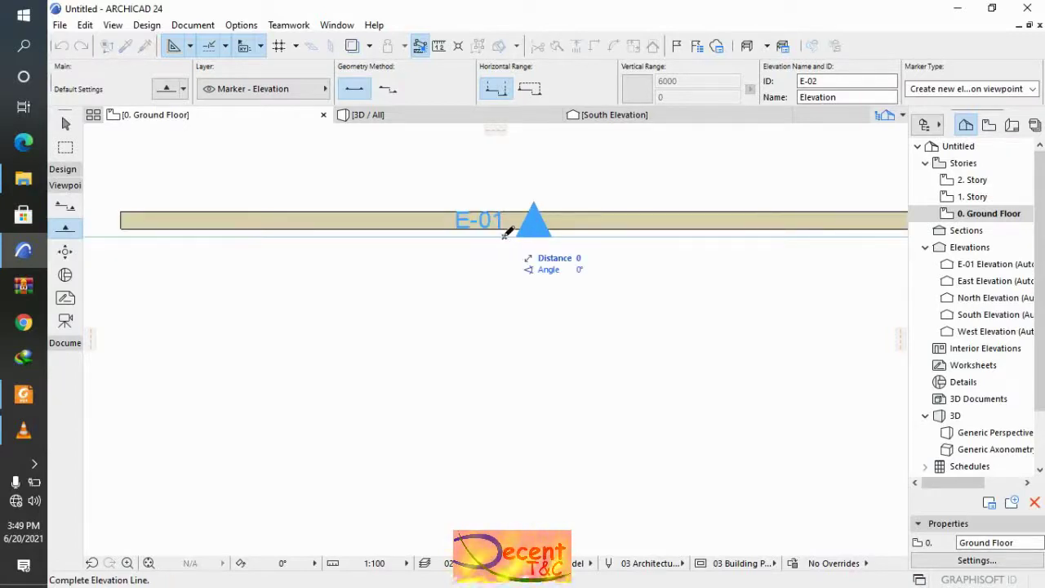
pyautogui.press('Escape')
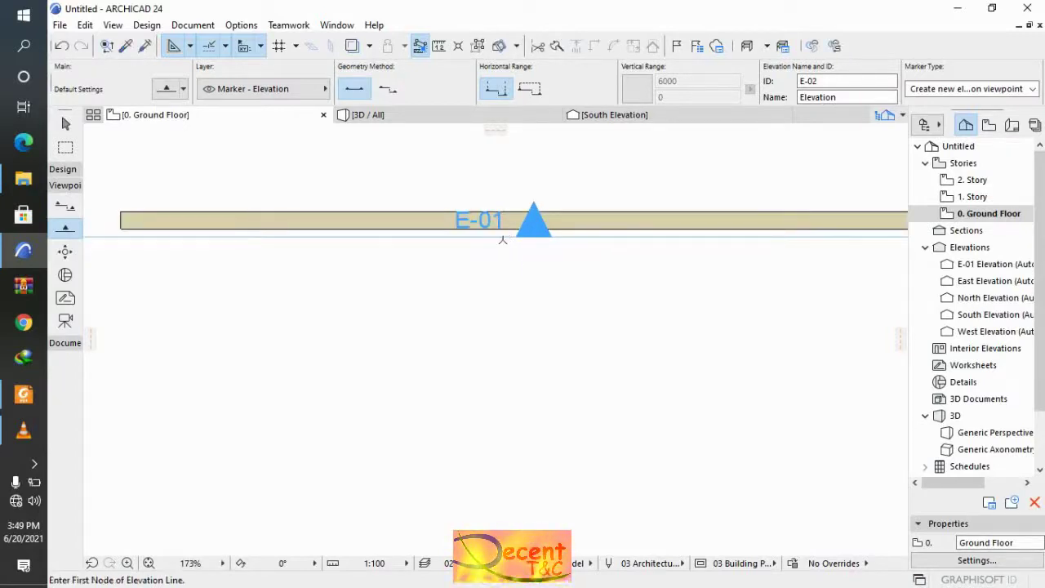
pyautogui.keyDown('shift'); pyautogui.click(533, 236); pyautogui.keyUp('shift')
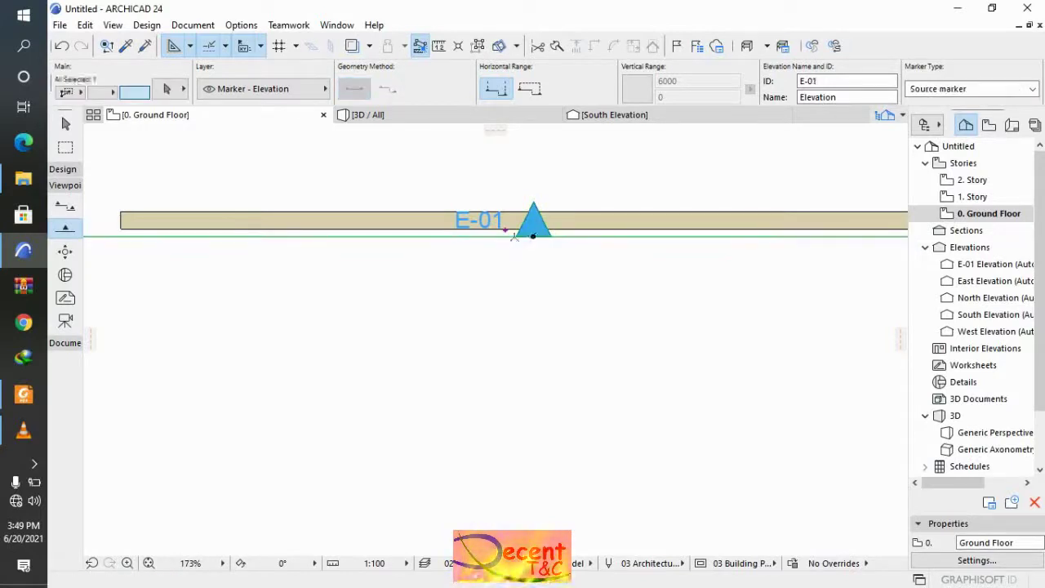
pyautogui.rightClick(533, 236)
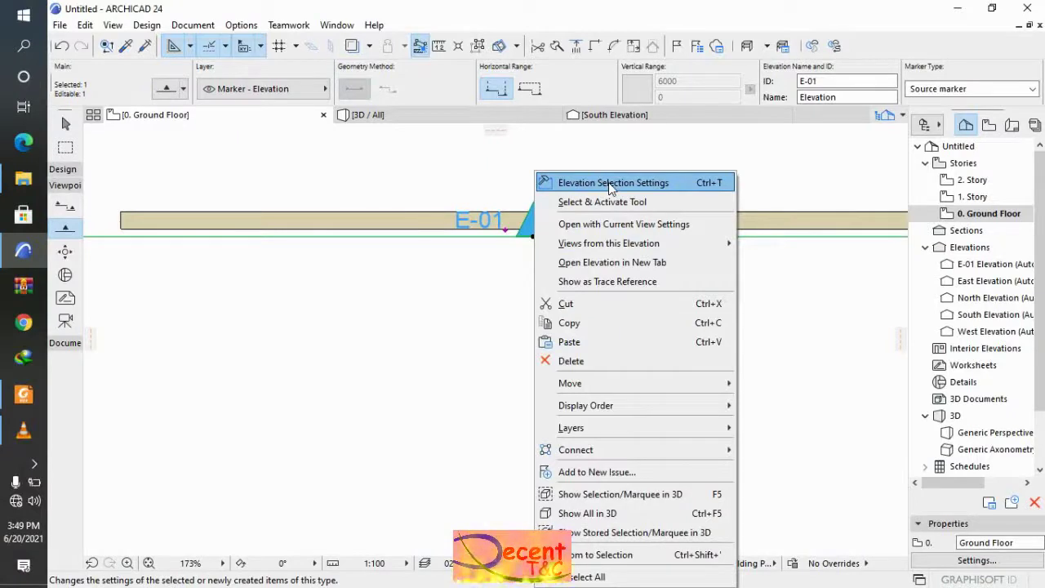
# Open the E-01 elevation with current view settings and zoom to the wall.
pyautogui.click(628, 229)
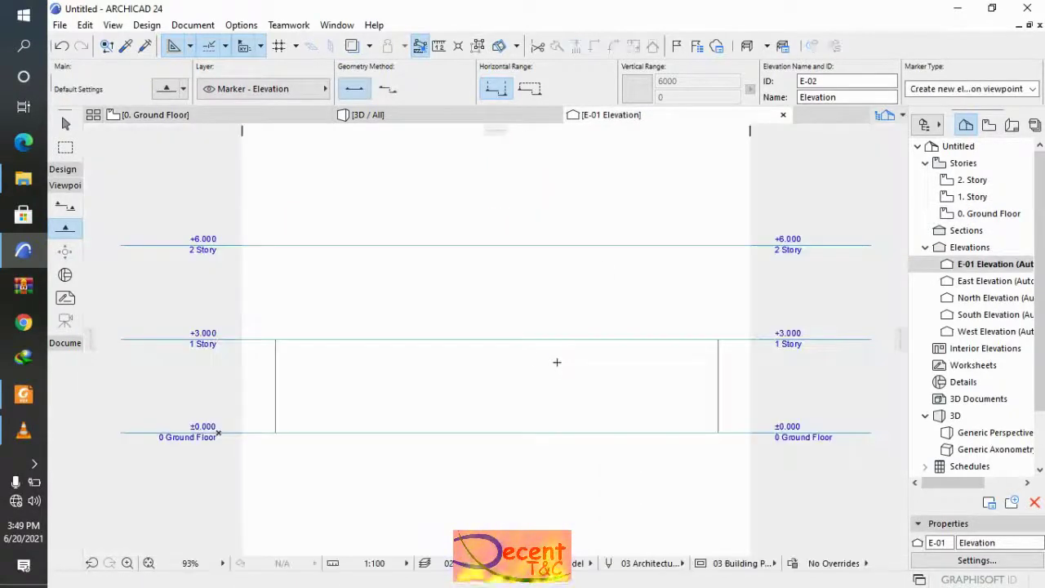
pyautogui.scroll(4, 408, 377)
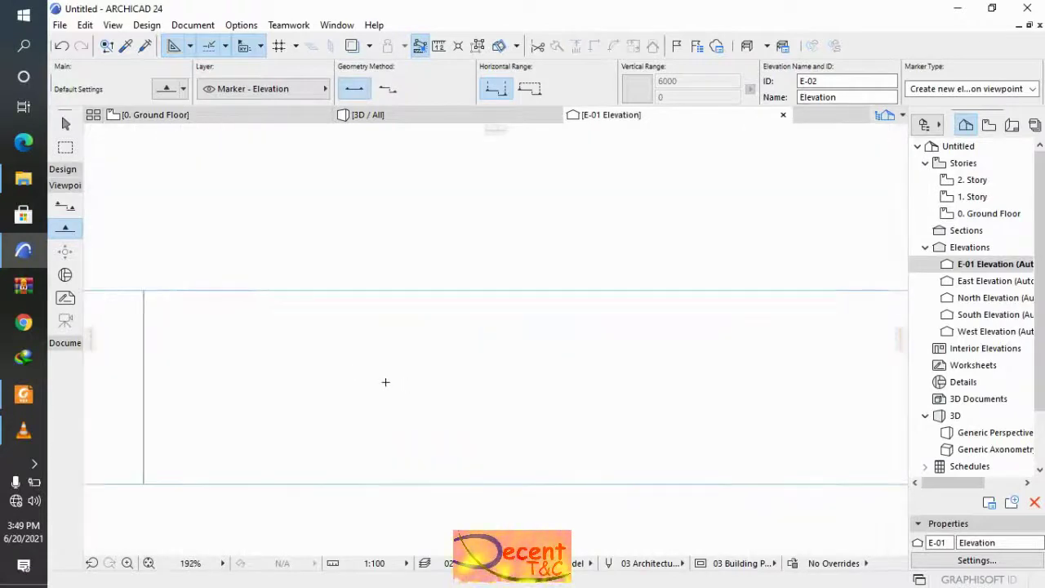
pyautogui.scroll(-2, 385, 381)
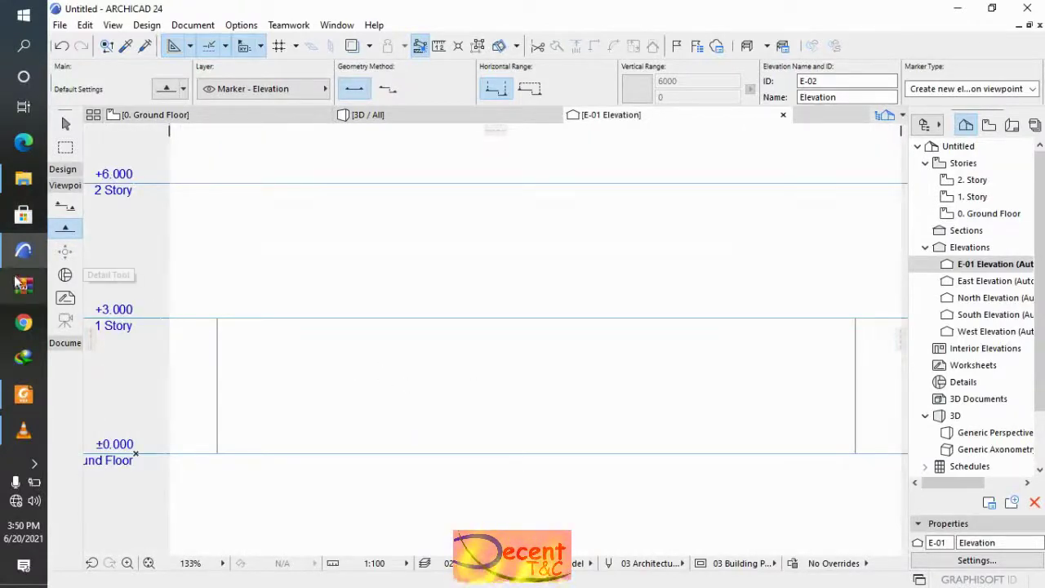
pyautogui.click(63, 171)
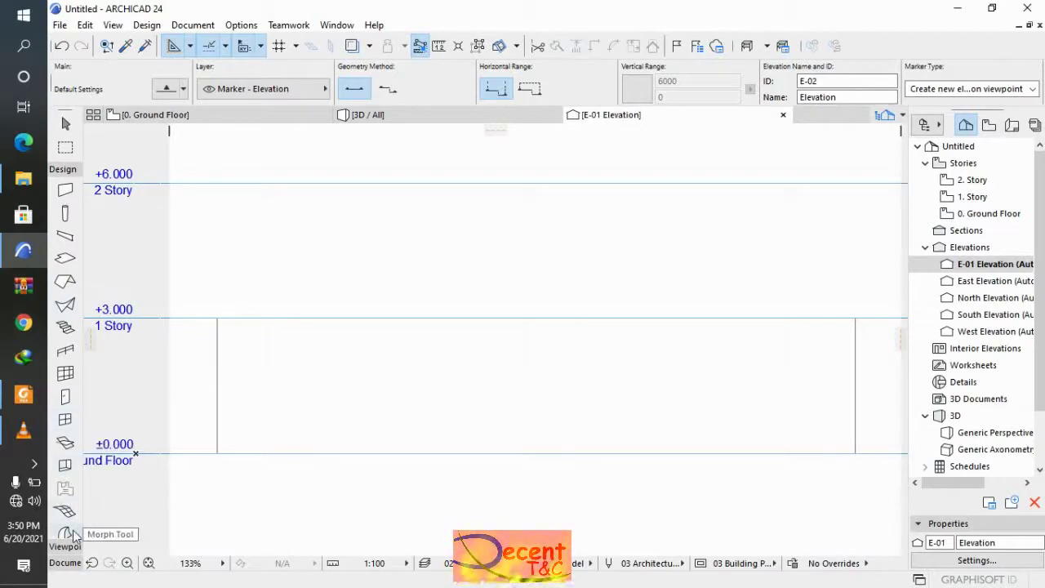
pyautogui.scroll(-3, 67, 529)
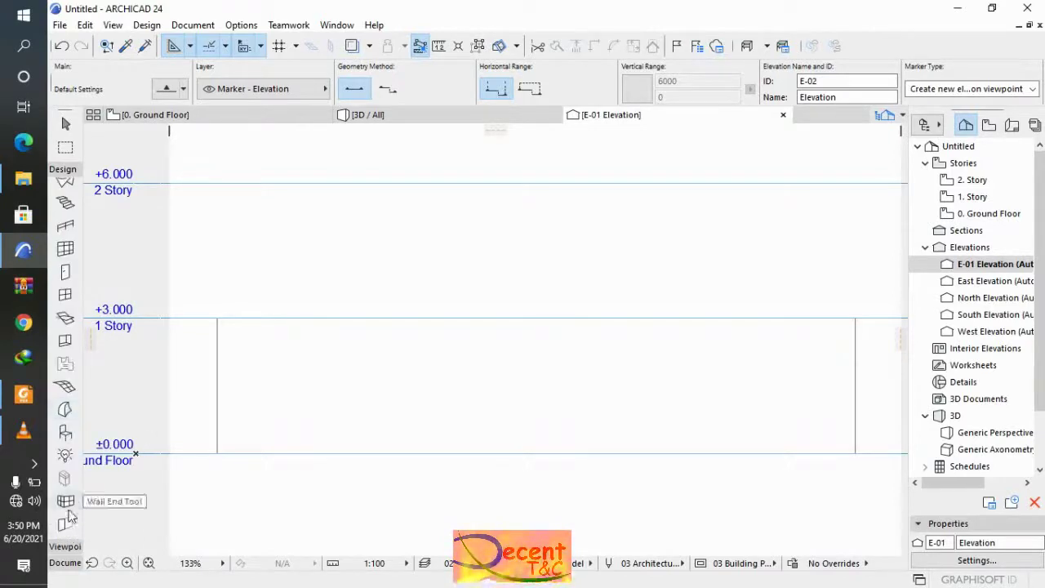
# Give new morphs a Paint - Vermilion override surface.
pyautogui.doubleClick(64, 411)
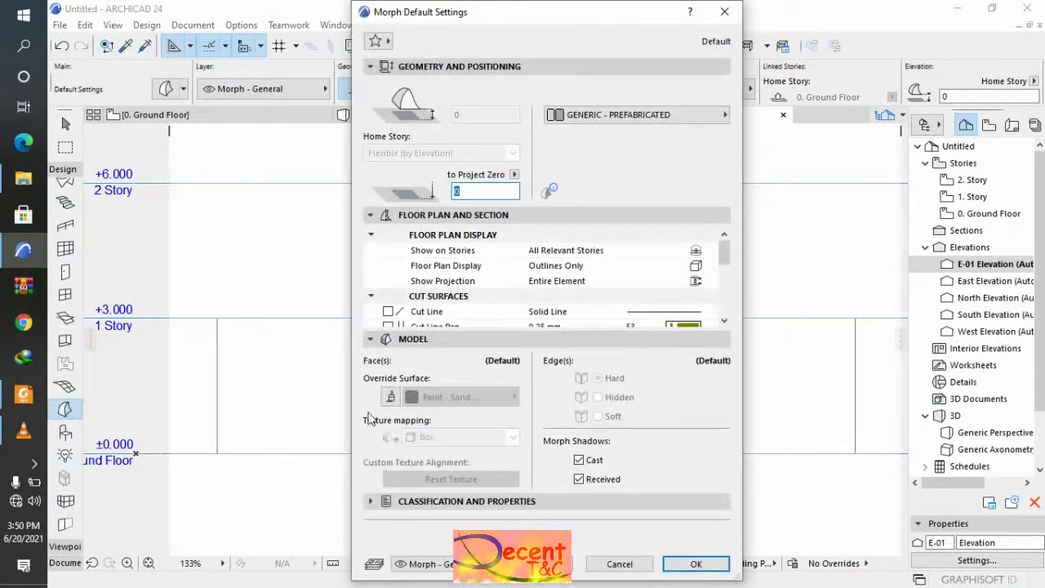
pyautogui.click(396, 396)
pyautogui.click(457, 397)
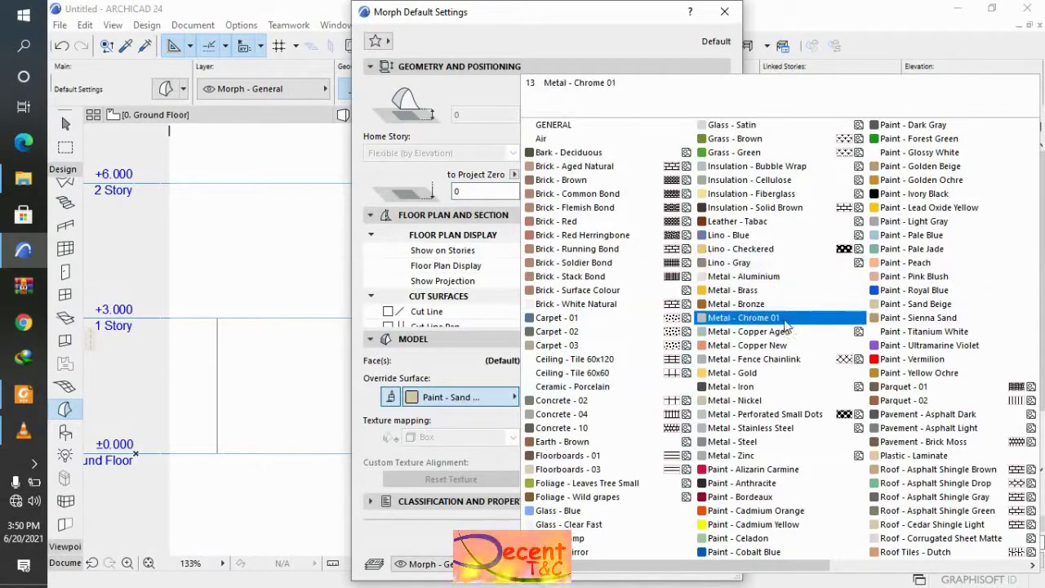
pyautogui.click(878, 360)
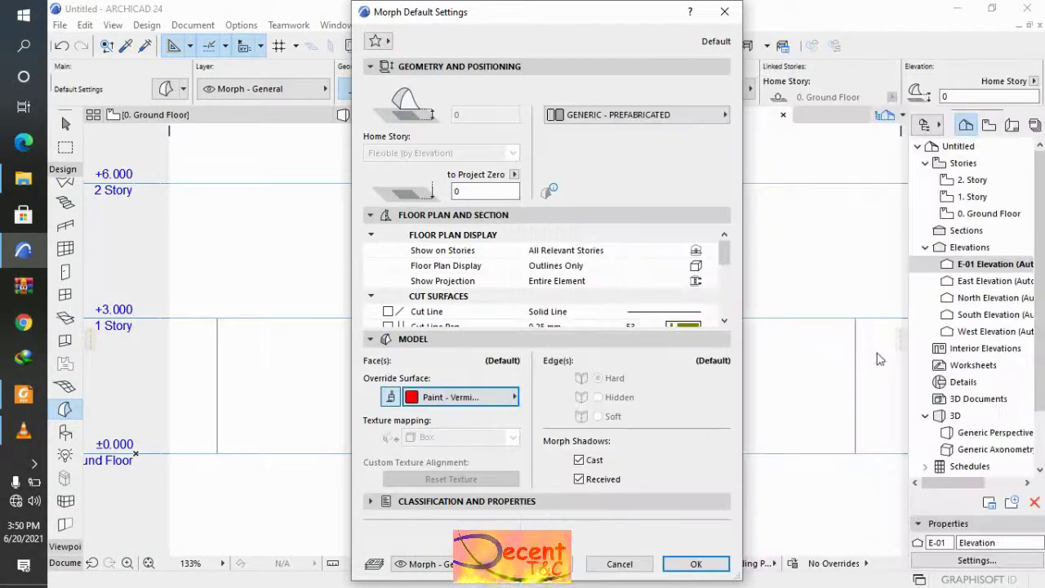
# Draw a small red square morph inside the wall using the Rectangle method.
pyautogui.click(715, 565)
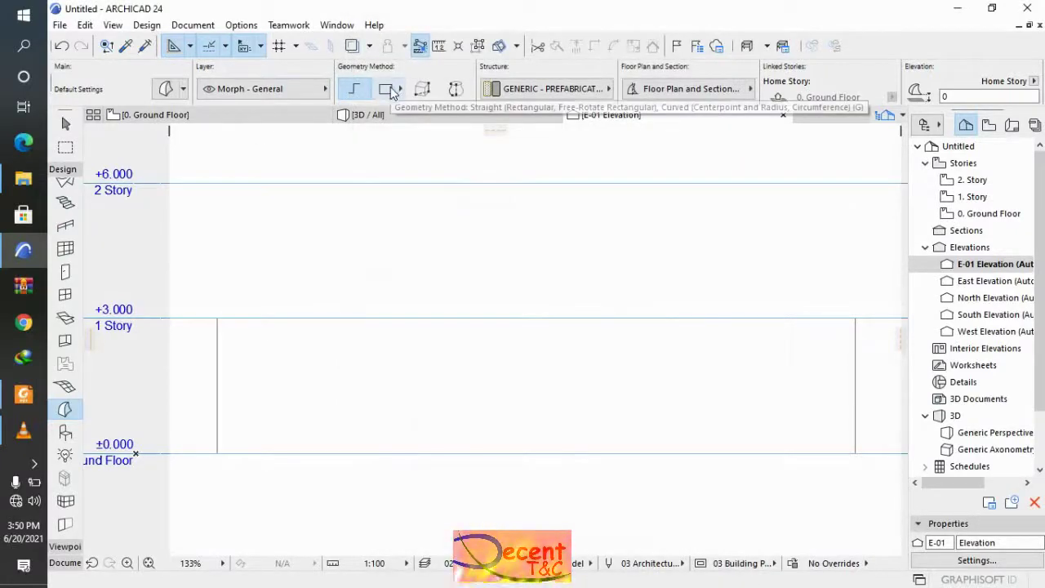
pyautogui.click(390, 89)
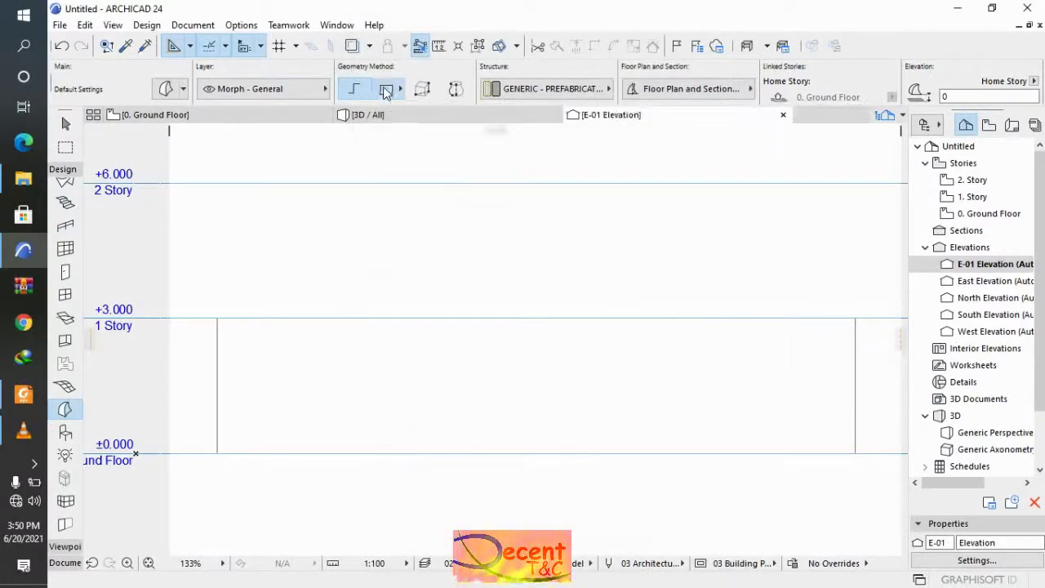
pyautogui.click(330, 357)
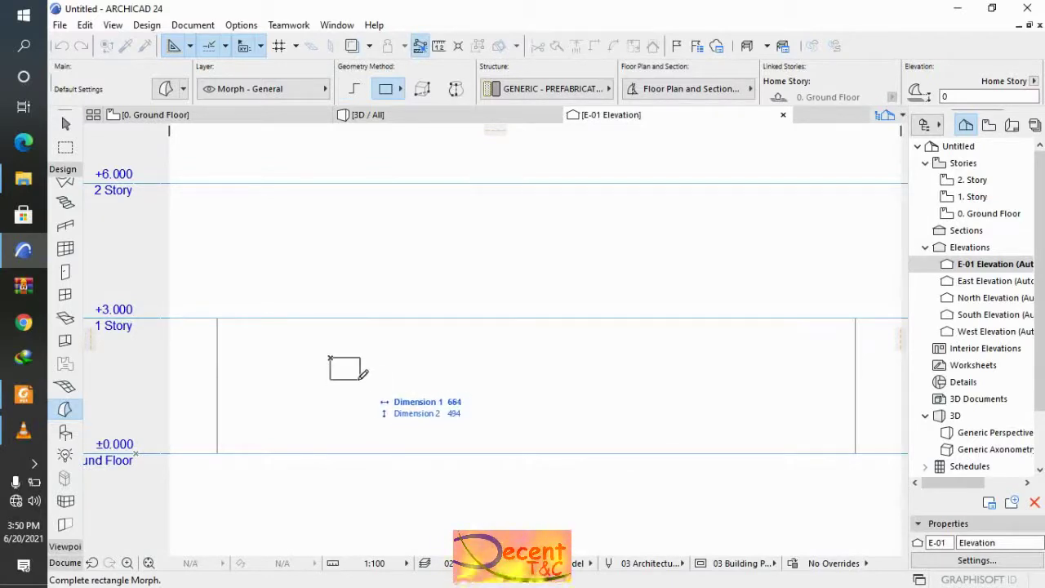
pyautogui.click(354, 378)
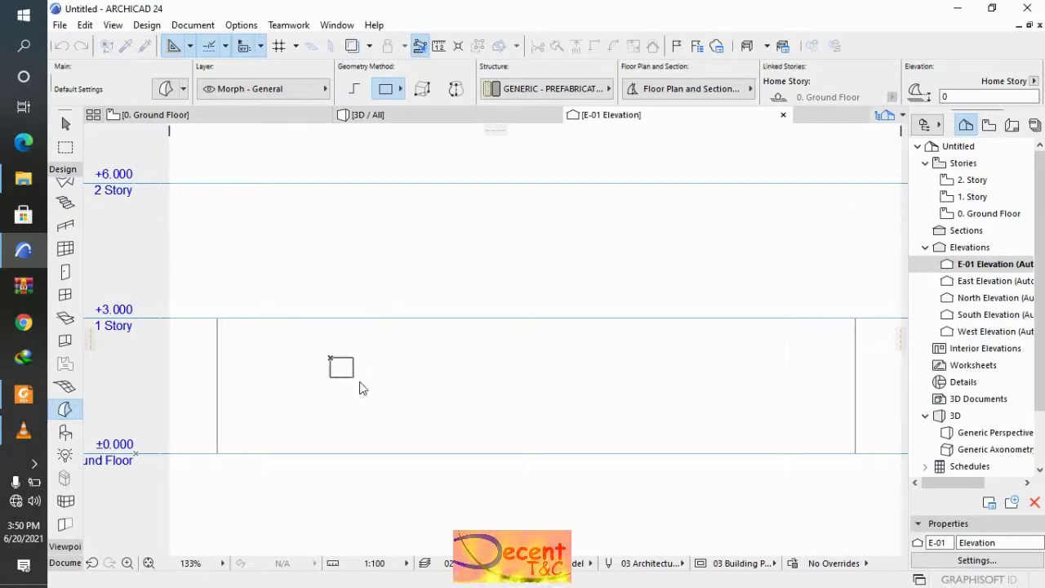
# Change the morph default override surface to Paint - Royal Blue.
pyautogui.click(167, 89)
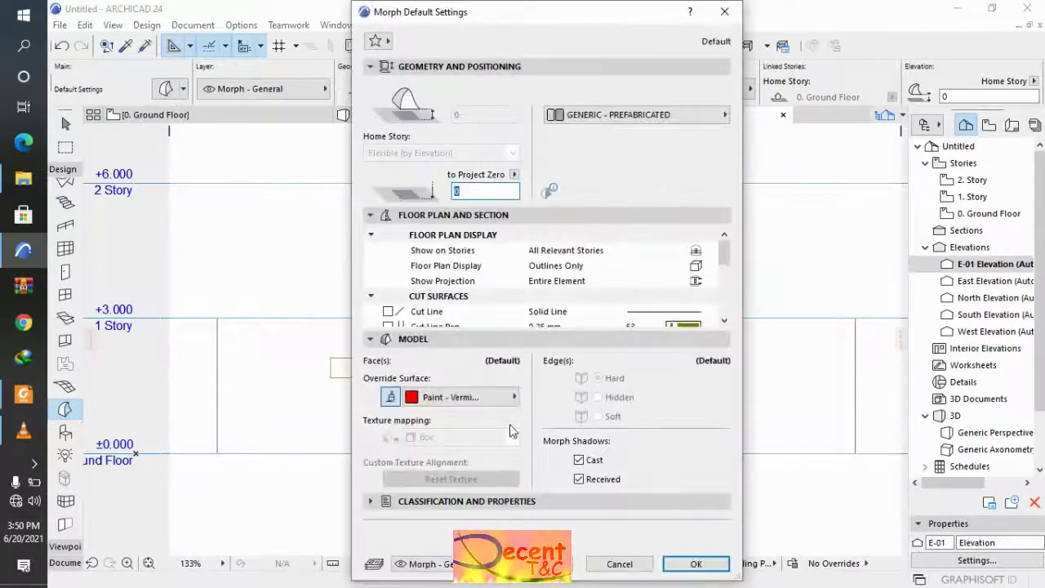
pyautogui.click(505, 396)
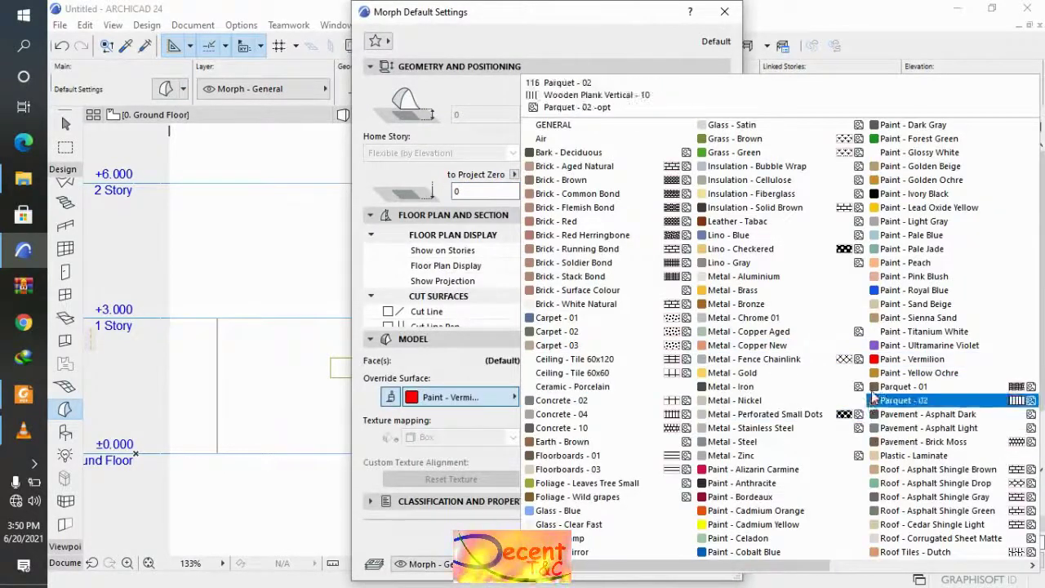
pyautogui.click(895, 291)
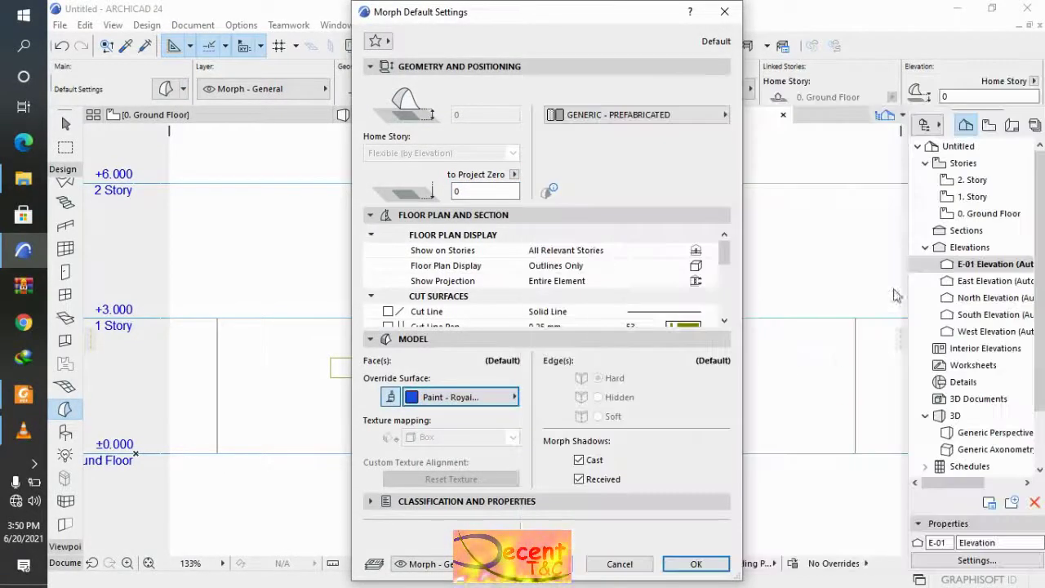
# Trace an upward blue arrow polygon morph beside the square, with a 150 bottom edge.
pyautogui.click(695, 564)
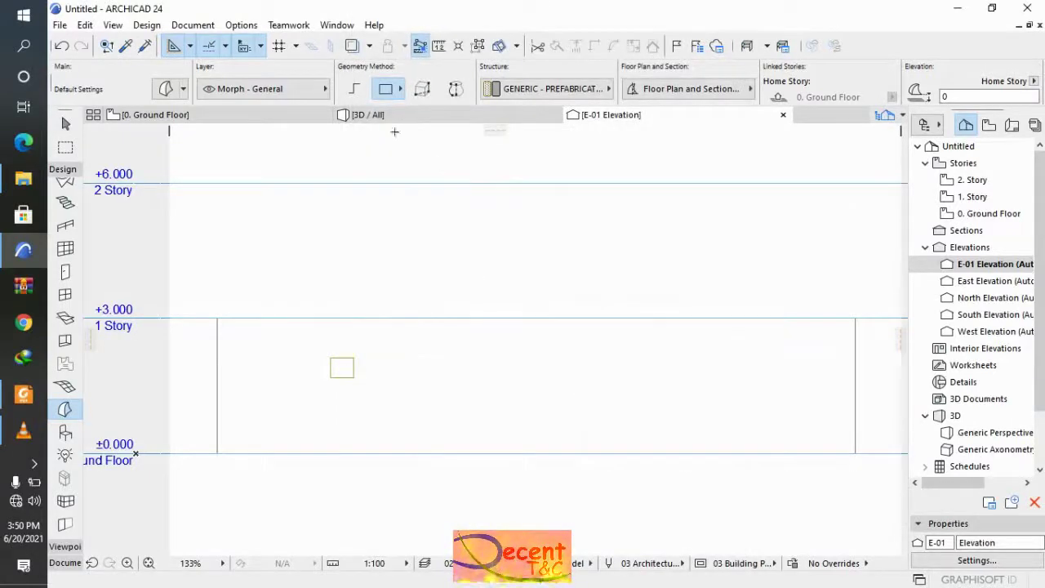
pyautogui.click(354, 89)
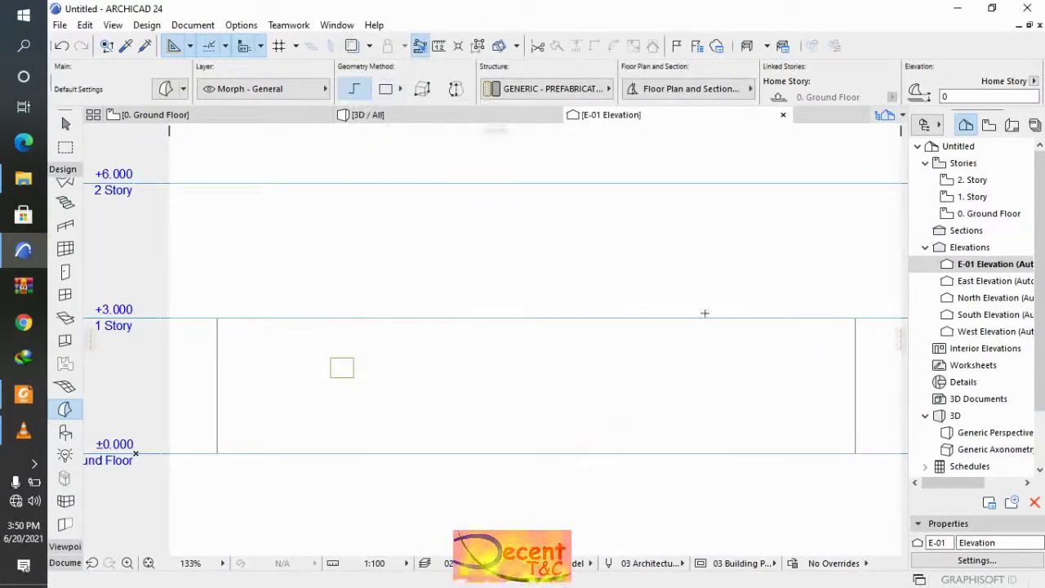
pyautogui.click(449, 365)
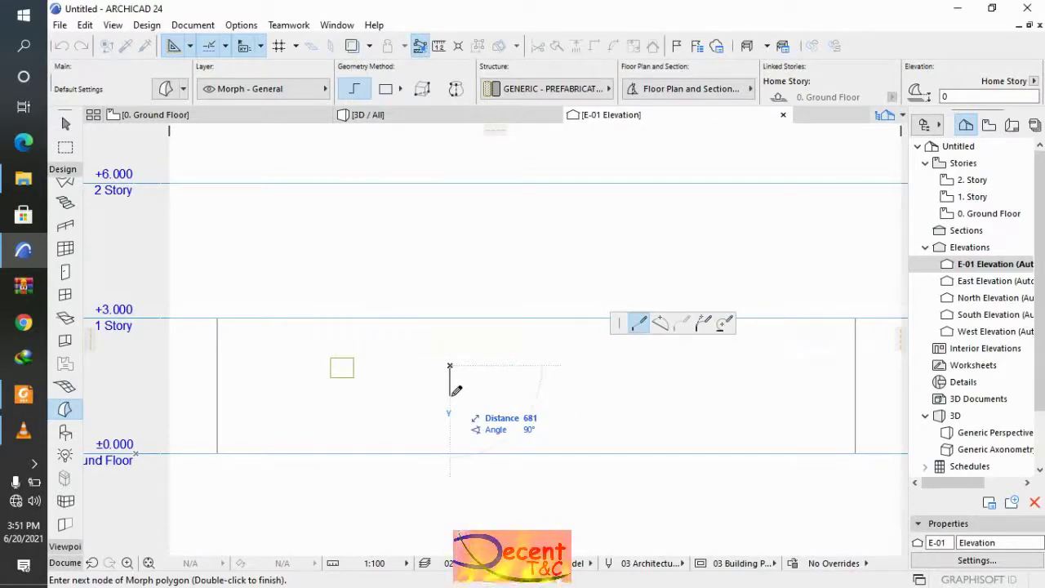
pyautogui.scroll(5, 455, 392)
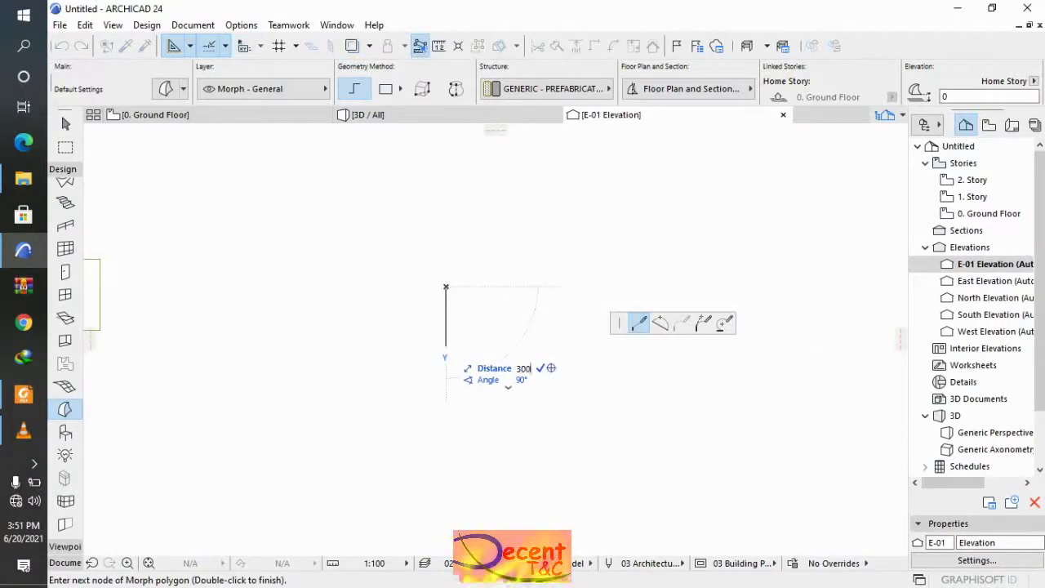
pyautogui.press('Return')
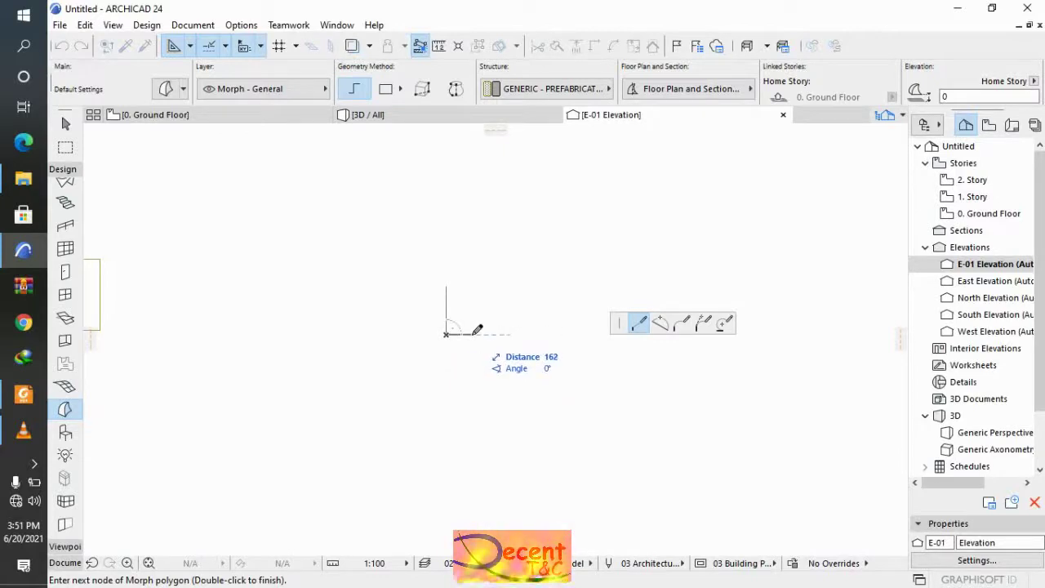
pyautogui.write('15')
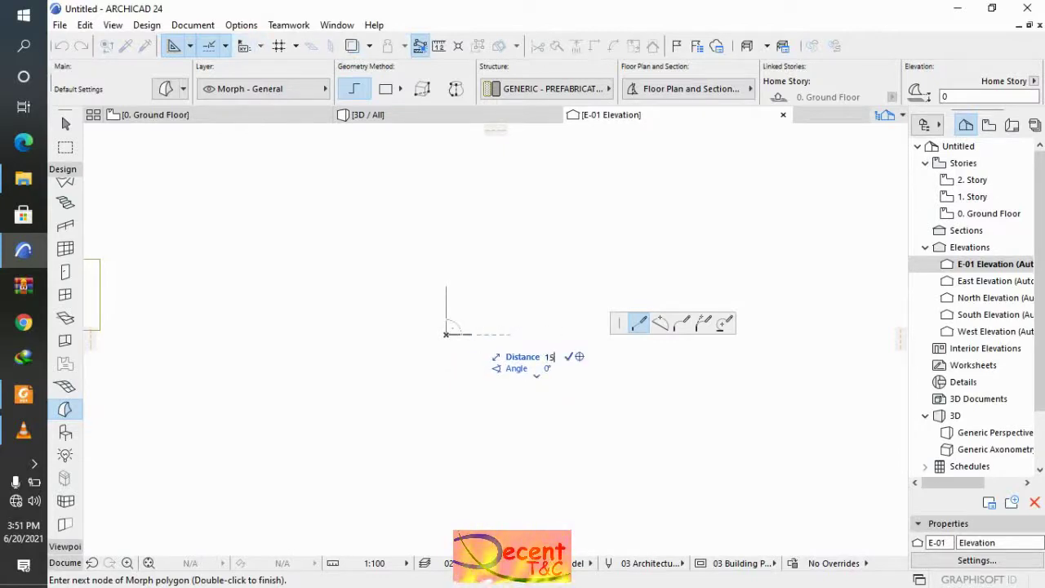
pyautogui.write('0')
pyautogui.press('Return')
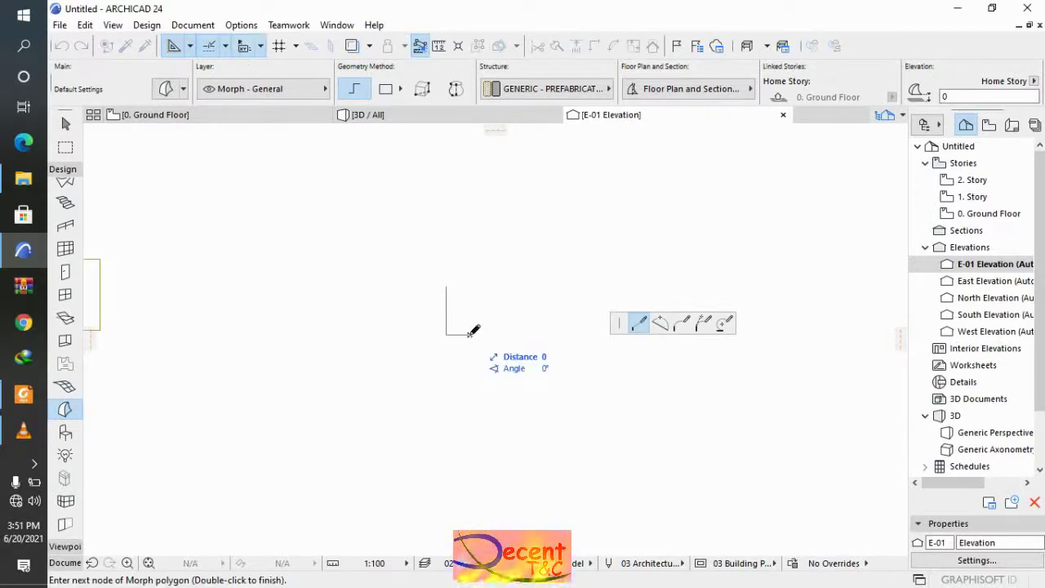
pyautogui.click(470, 285)
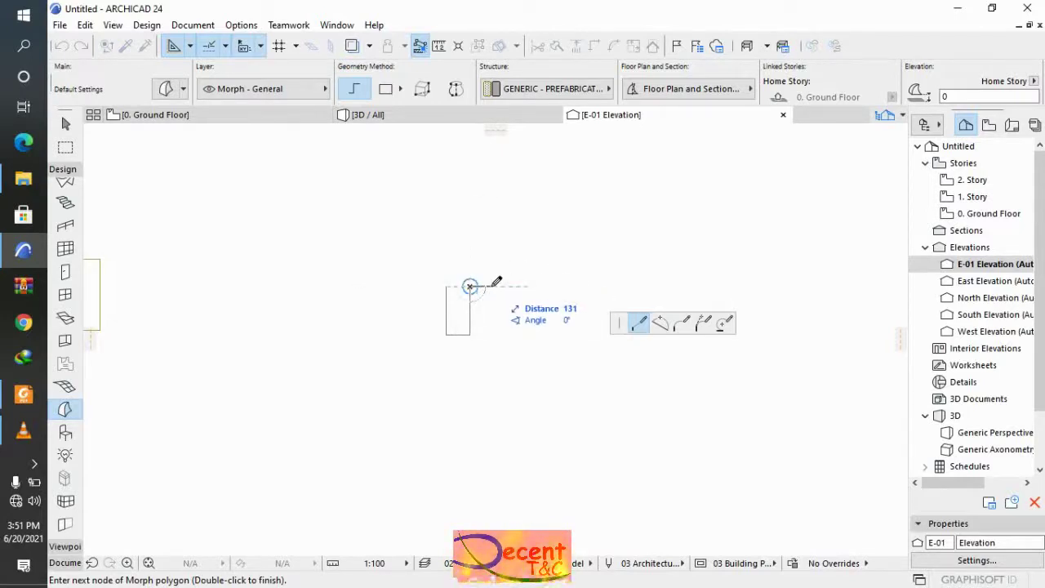
pyautogui.write('1')
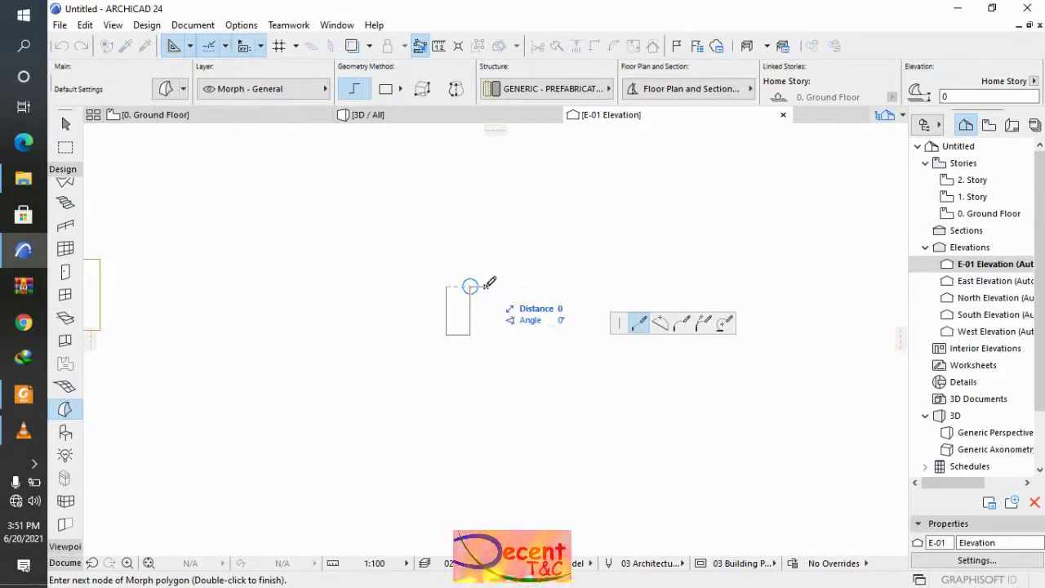
pyautogui.press('Escape')
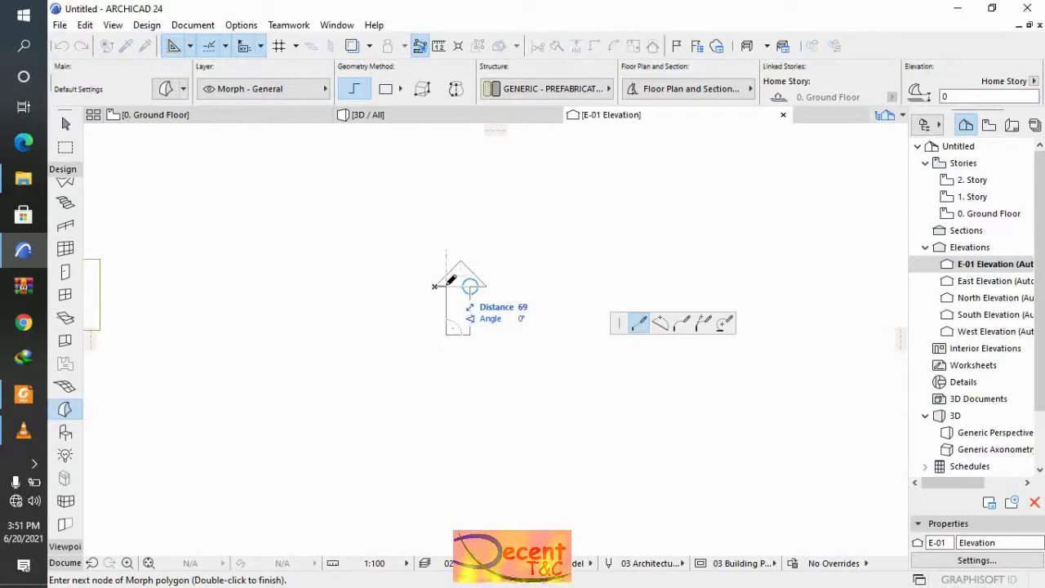
# Close the arrow outline to finish the blue arrow morph.
pyautogui.click(437, 285)
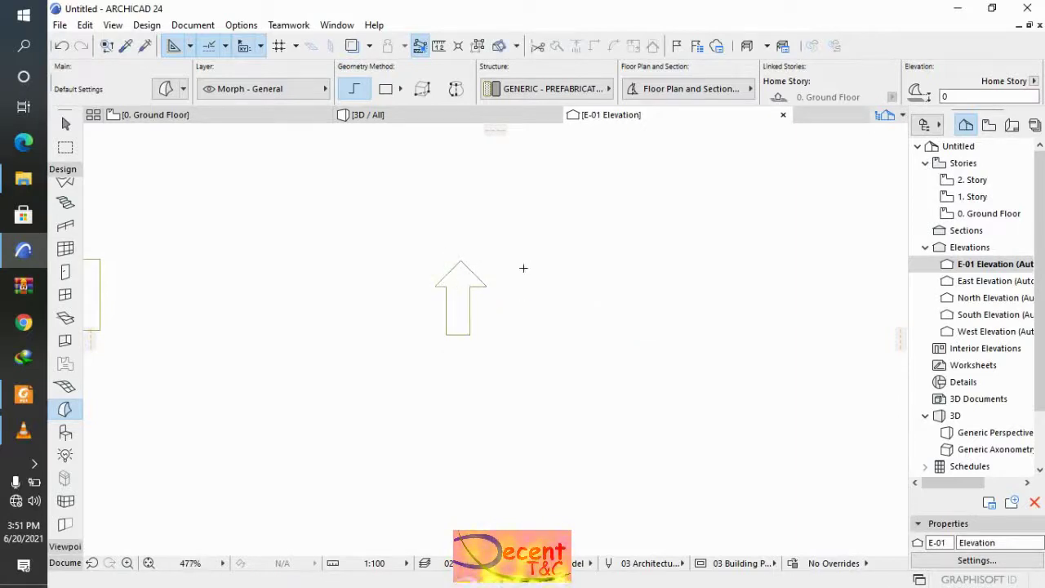
pyautogui.scroll(-3, 407, 250)
pyautogui.scroll(-2, 335, 247)
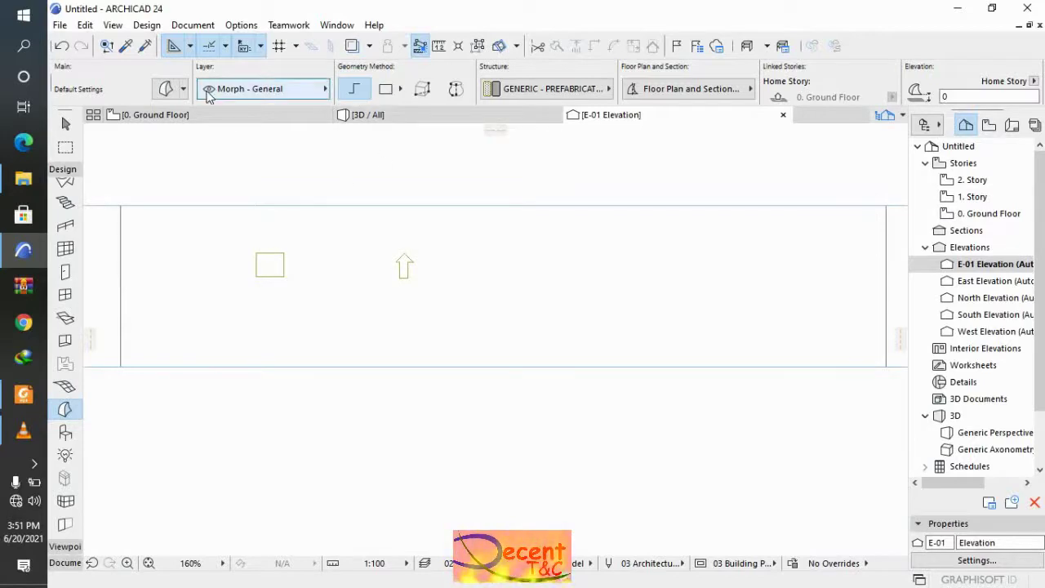
# Set new morphs to Paint - Ivory Black and place the first point of a curved morph.
pyautogui.click(166, 89)
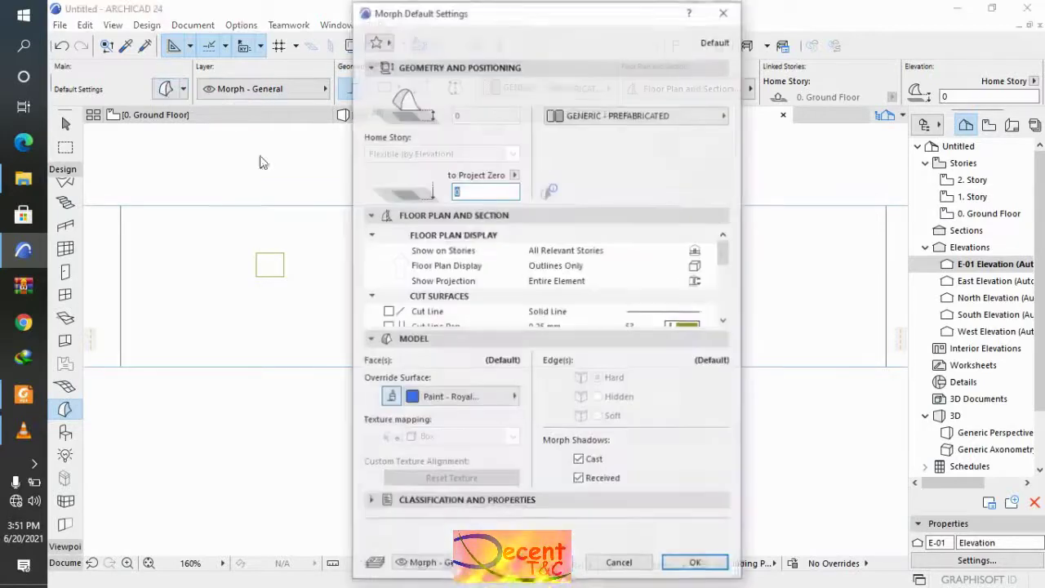
pyautogui.click(493, 396)
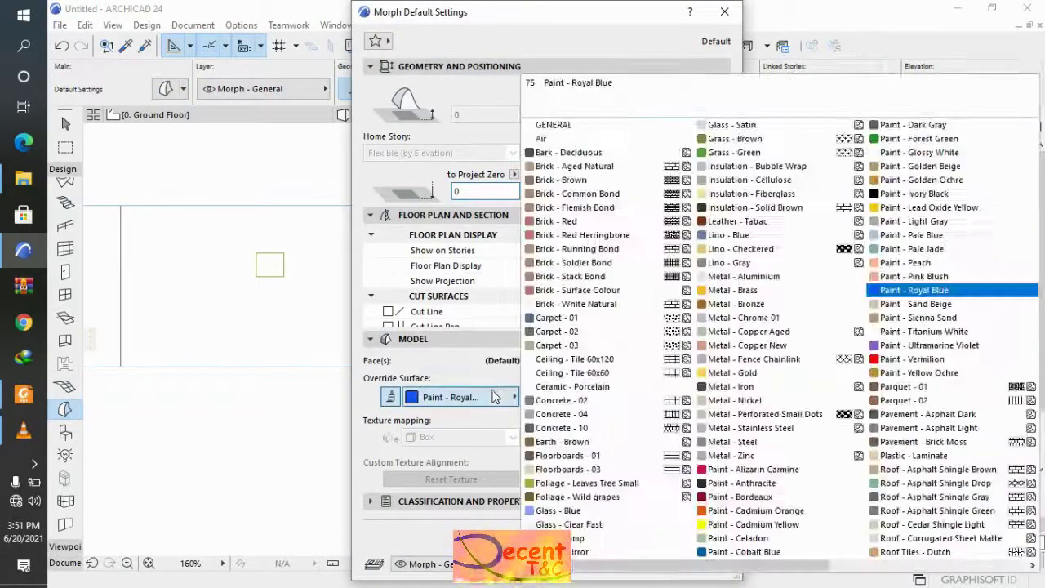
pyautogui.click(896, 198)
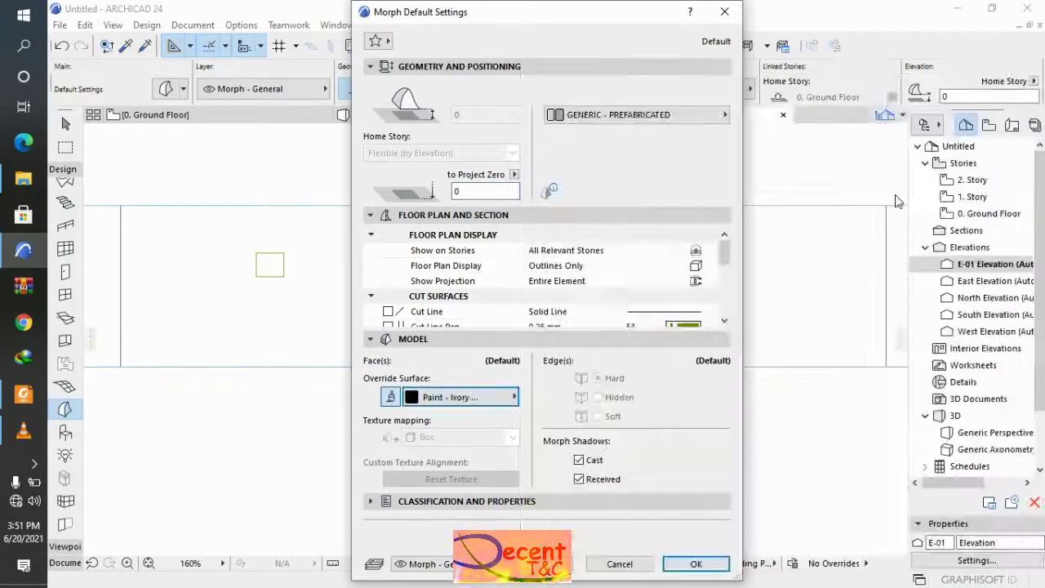
pyautogui.click(696, 564)
pyautogui.click(519, 258)
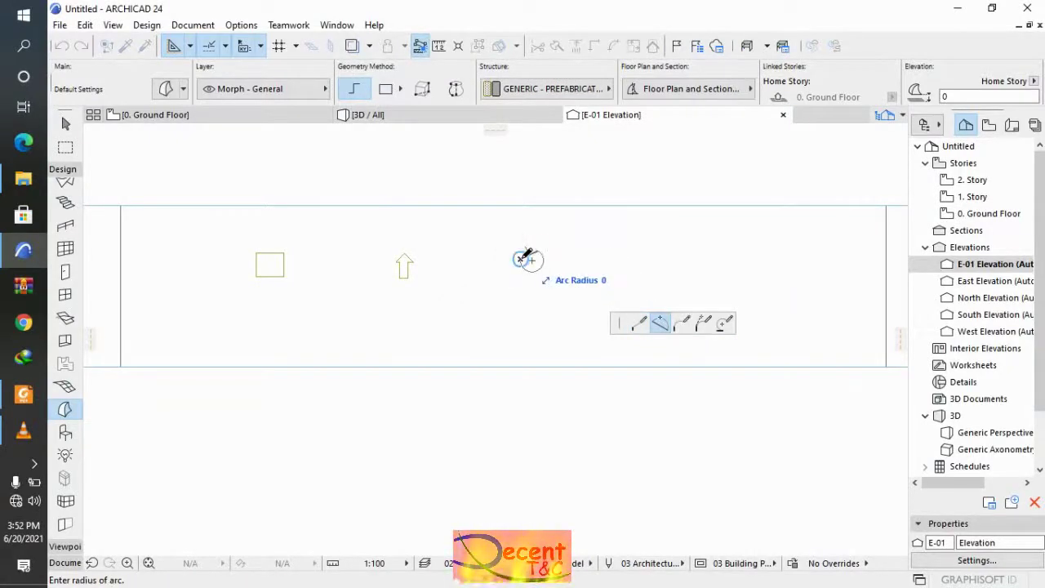
# Finish the arc morph and deselect it.
pyautogui.rightClick(527, 258)
pyautogui.click(552, 355)
pyautogui.scroll(5, 522, 254)
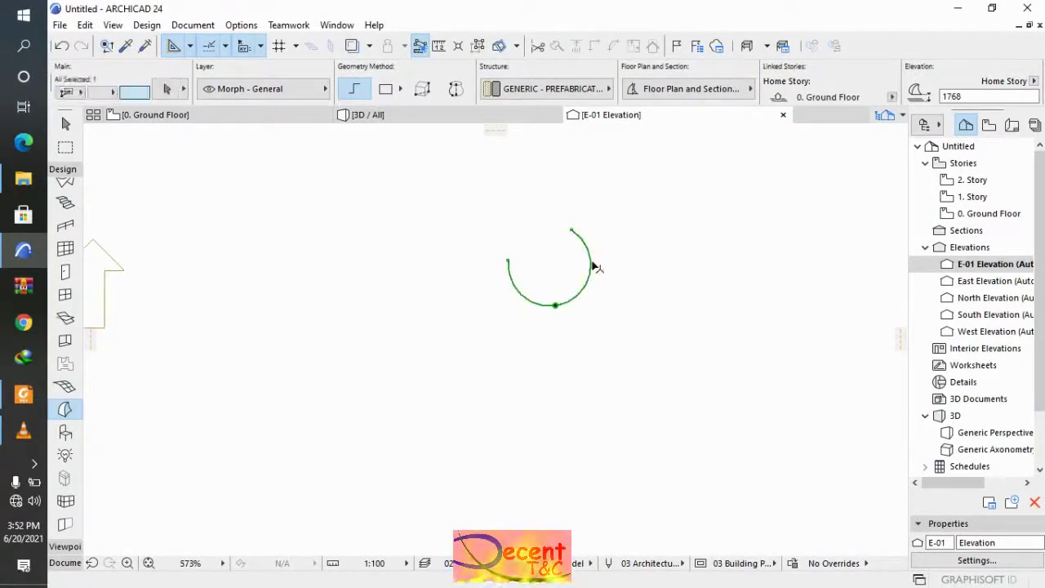
pyautogui.click(513, 262)
pyautogui.press('Escape')
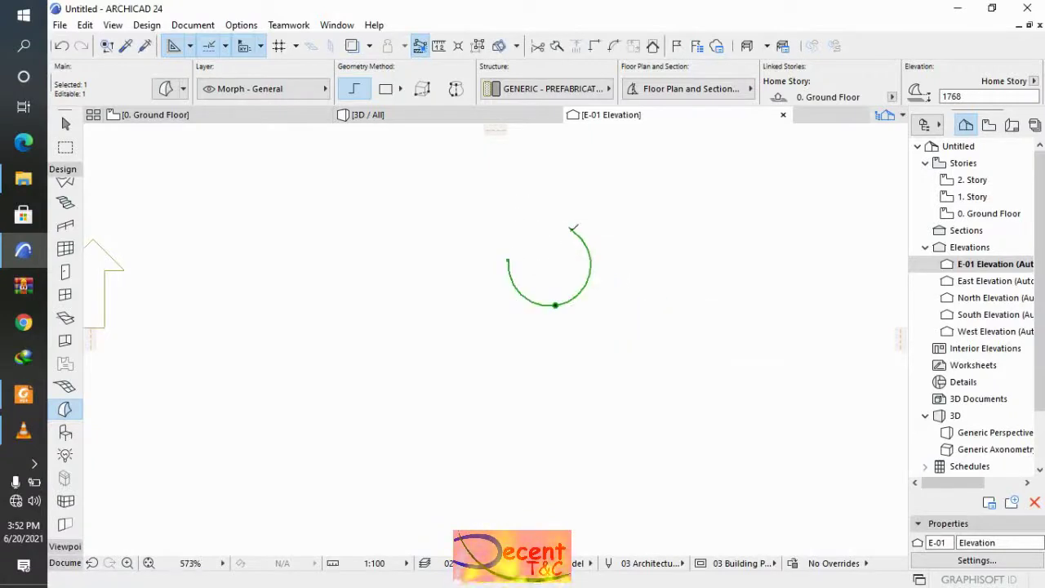
pyautogui.press('Escape')
# Draw a straight edge from the arc's endpoint and extend it past the arc.
pyautogui.click(508, 261)
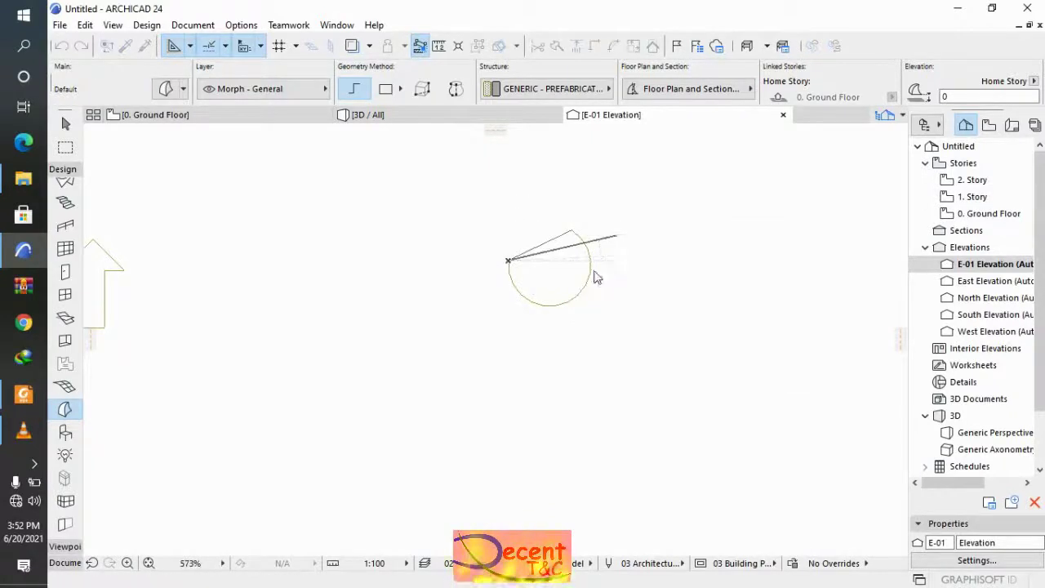
pyautogui.click(544, 240)
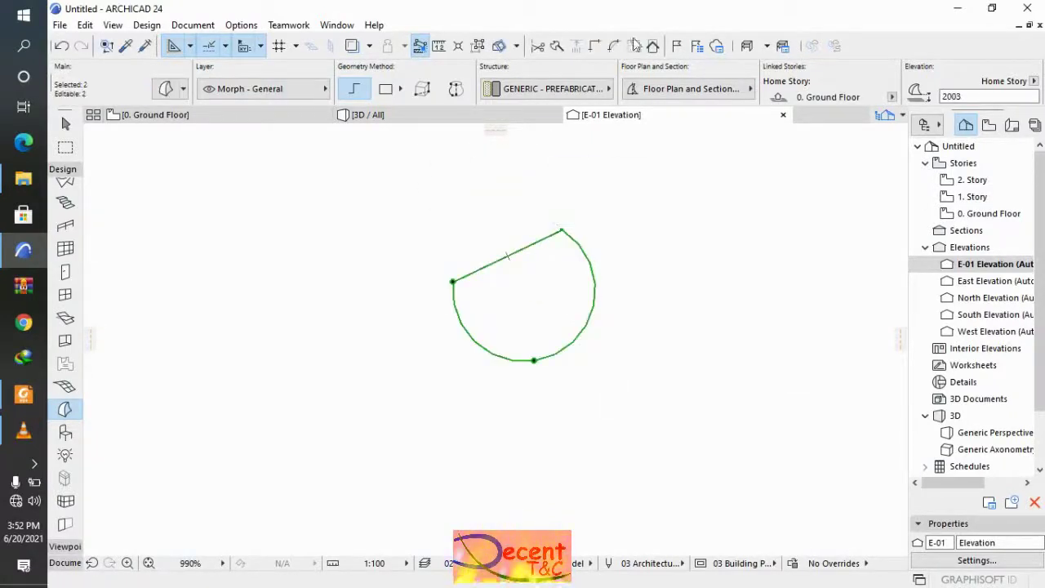
pyautogui.scroll(5, 452, 280)
pyautogui.click(438, 275)
pyautogui.moveTo(439, 275); pyautogui.dragTo(435, 315, button='middle')
pyautogui.click(435, 314)
pyautogui.scroll(-10, 457, 253)
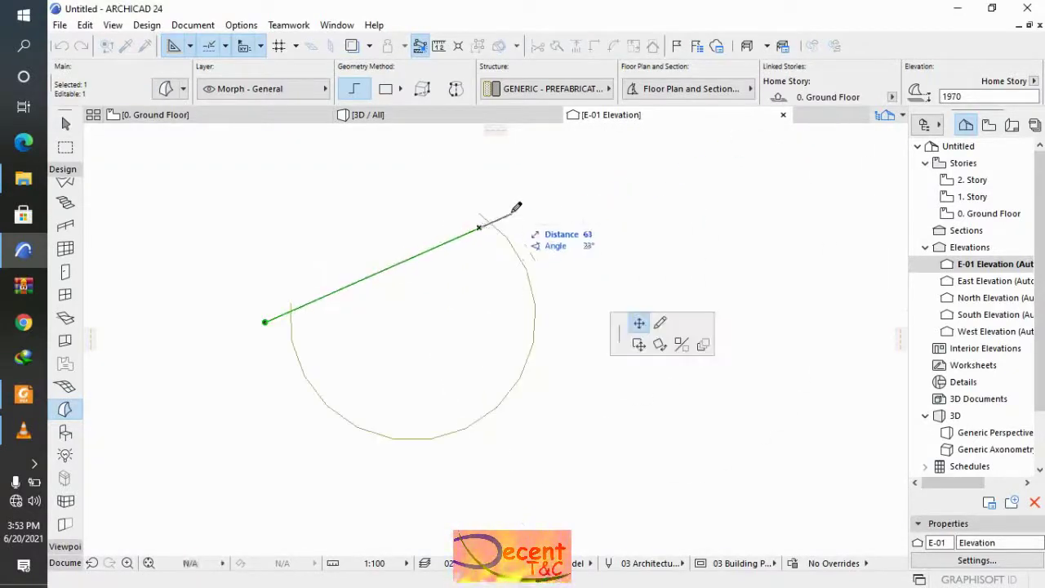
pyautogui.click(513, 216)
# Intersect the arc and straight edge into one shape, then delete the leftover lines.
pyautogui.hotkey('ctrl', 'a')
pyautogui.click(594, 45)
pyautogui.click(625, 272)
pyautogui.scroll(9, 507, 204)
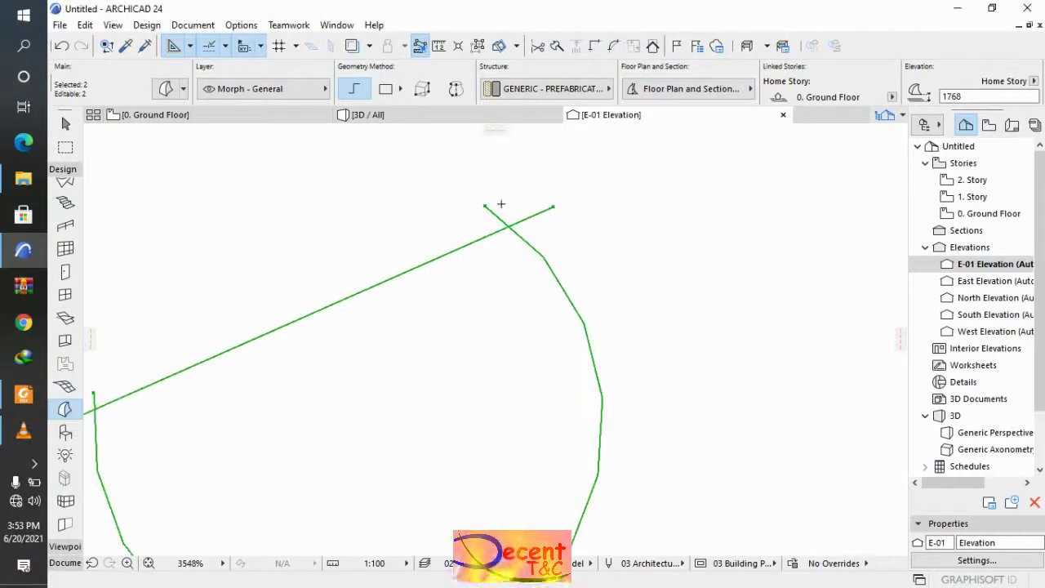
pyautogui.press('Delete')
pyautogui.scroll(-9, 604, 260)
# Draw a small rectangular morph and curve its top edge into an arc.
pyautogui.click(386, 88)
pyautogui.click(526, 269)
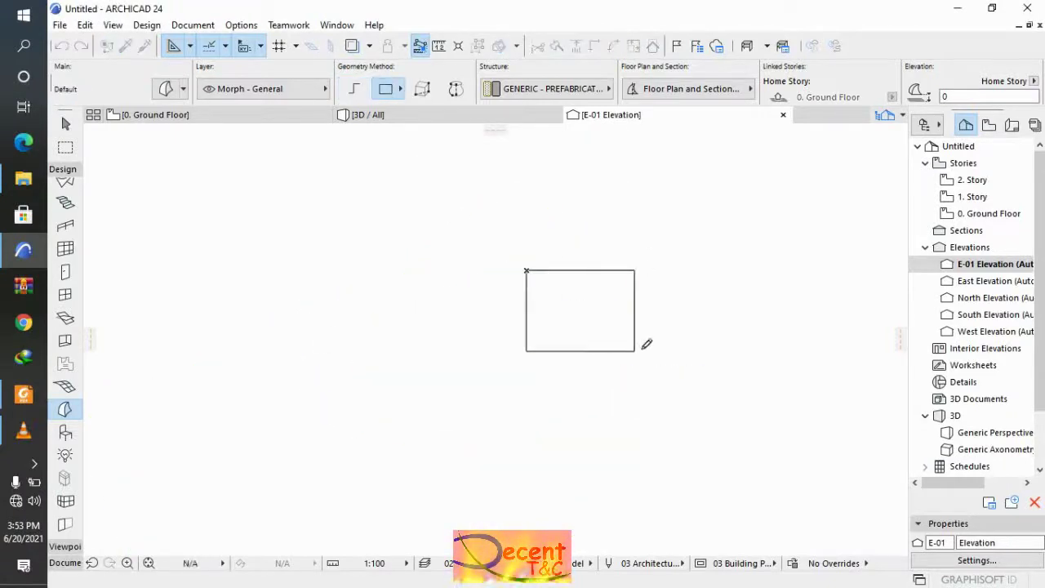
pyautogui.click(635, 351)
pyautogui.click(582, 269)
pyautogui.click(634, 340)
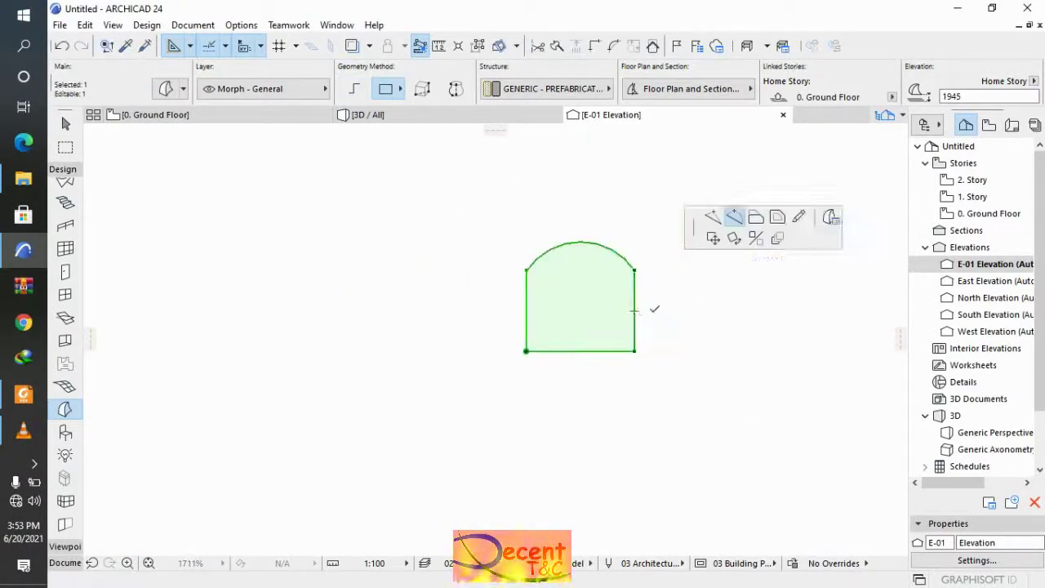
pyautogui.click(652, 304)
pyautogui.scroll(-3, 652, 304)
pyautogui.scroll(3, 571, 270)
# Curve the right, bottom and left edges into arcs so the morph becomes a full circle.
pyautogui.click(552, 245)
pyautogui.click(565, 253)
pyautogui.click(497, 286)
pyautogui.click(609, 429)
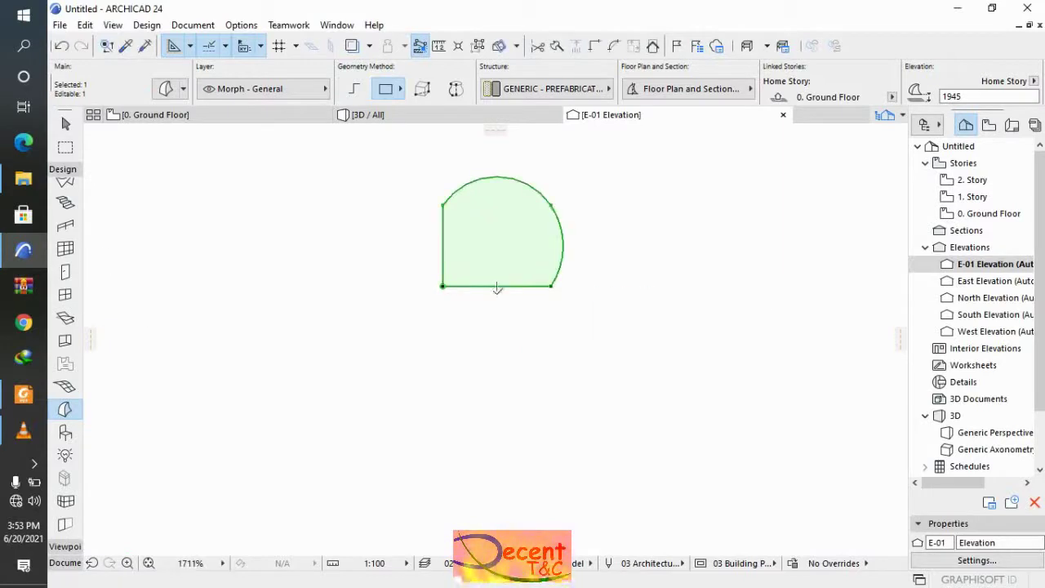
pyautogui.click(497, 312)
pyautogui.click(441, 248)
pyautogui.click(434, 259)
pyautogui.scroll(-10, 661, 294)
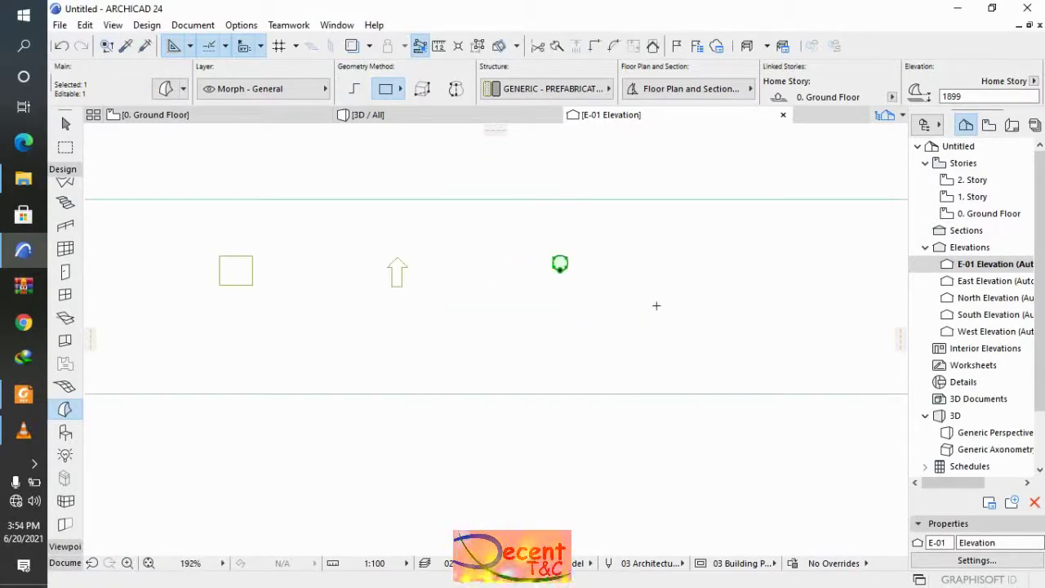
pyautogui.scroll(3, 690, 275)
# Move the circle to the right of the arrow and shift the arrow further right on the wall.
pyautogui.click(563, 273)
pyautogui.scroll(-2, 658, 275)
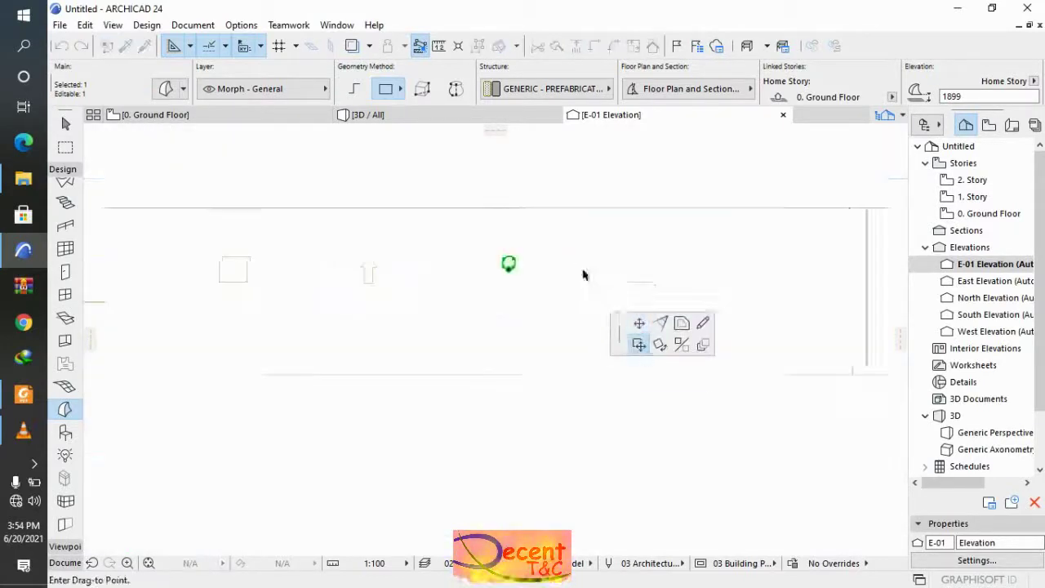
pyautogui.click(726, 280)
pyautogui.click(371, 282)
pyautogui.click(546, 286)
pyautogui.click(463, 327)
pyautogui.scroll(-2, 582, 279)
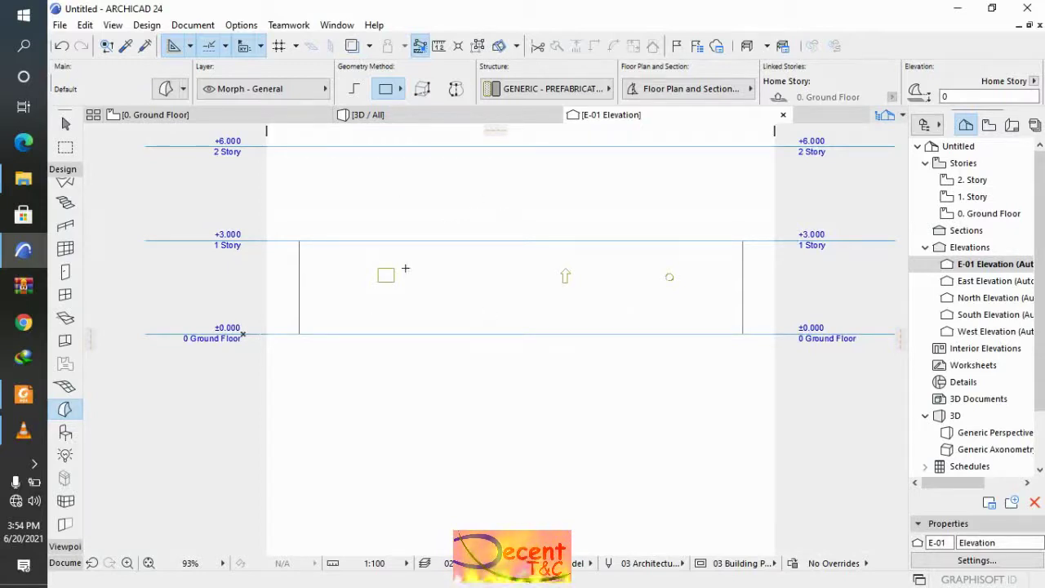
pyautogui.scroll(2, 364, 264)
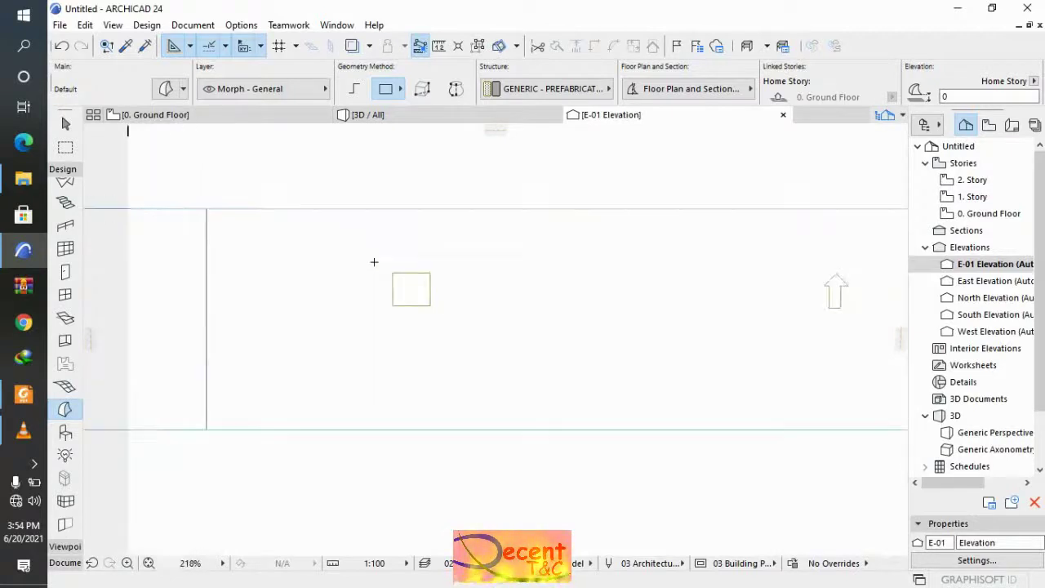
pyautogui.scroll(-2, 440, 266)
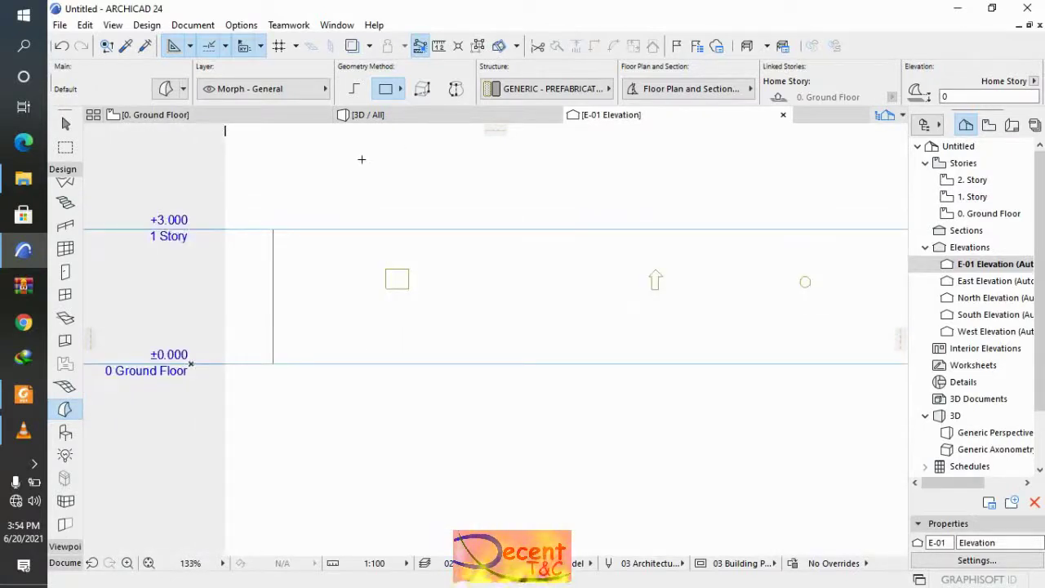
pyautogui.scroll(-2, 376, 216)
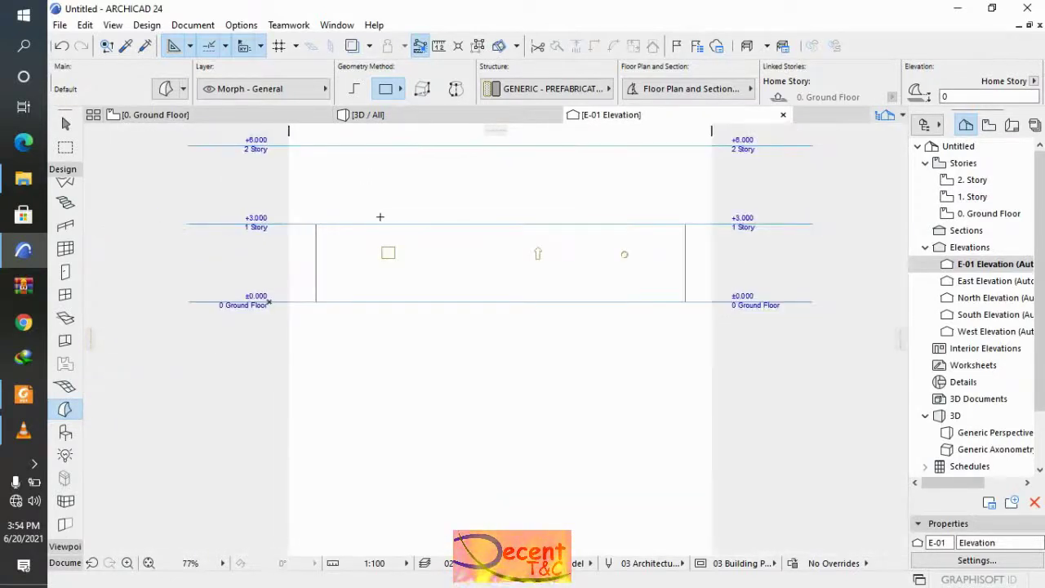
pyautogui.scroll(5, 359, 243)
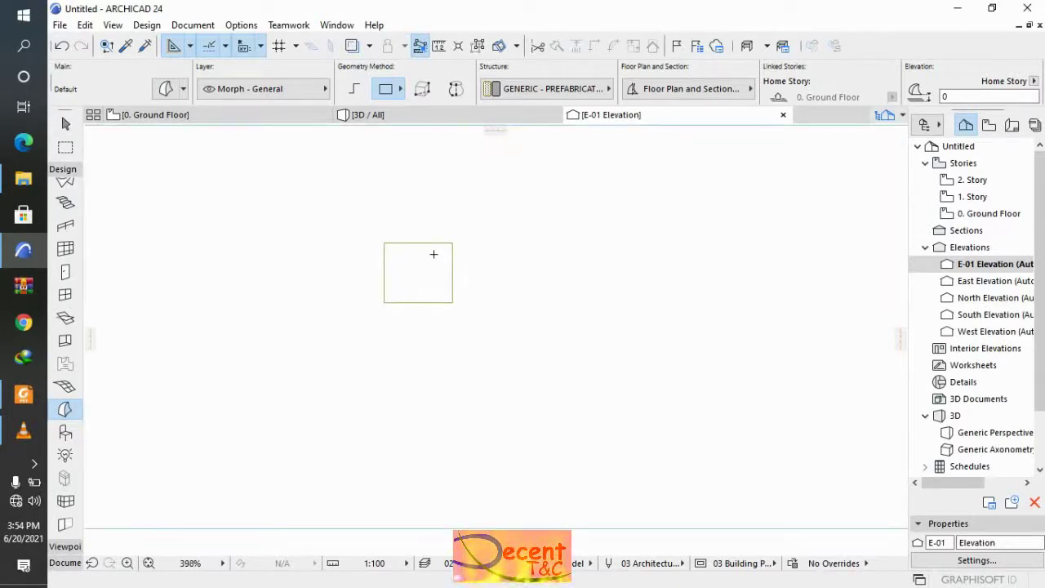
pyautogui.scroll(-1, 432, 254)
# Switch to the 3D view, zoom in on the wall and orbit to see it from the side.
pyautogui.click(413, 117)
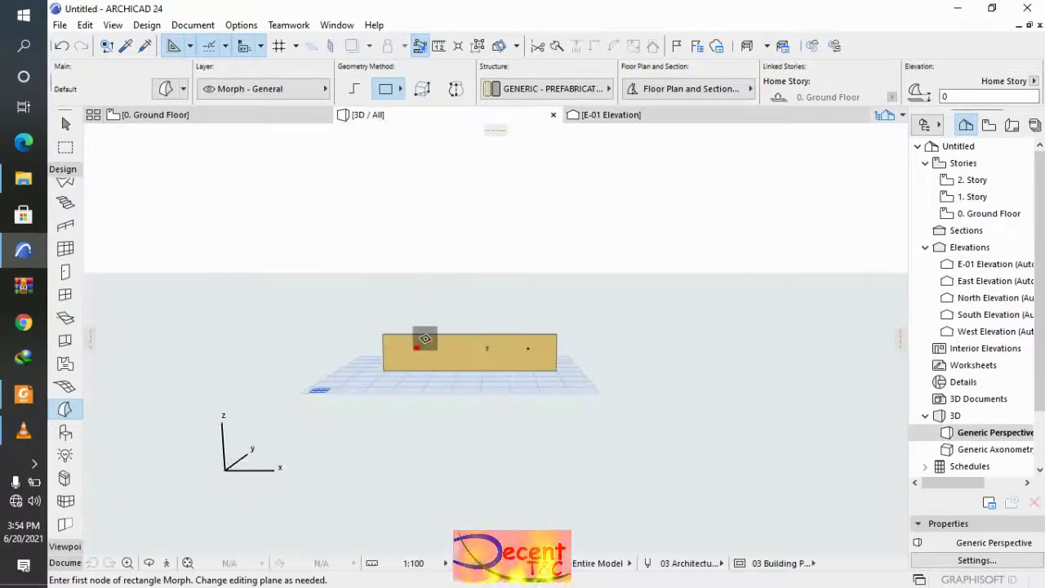
pyautogui.scroll(4, 411, 352)
pyautogui.scroll(5, 411, 352)
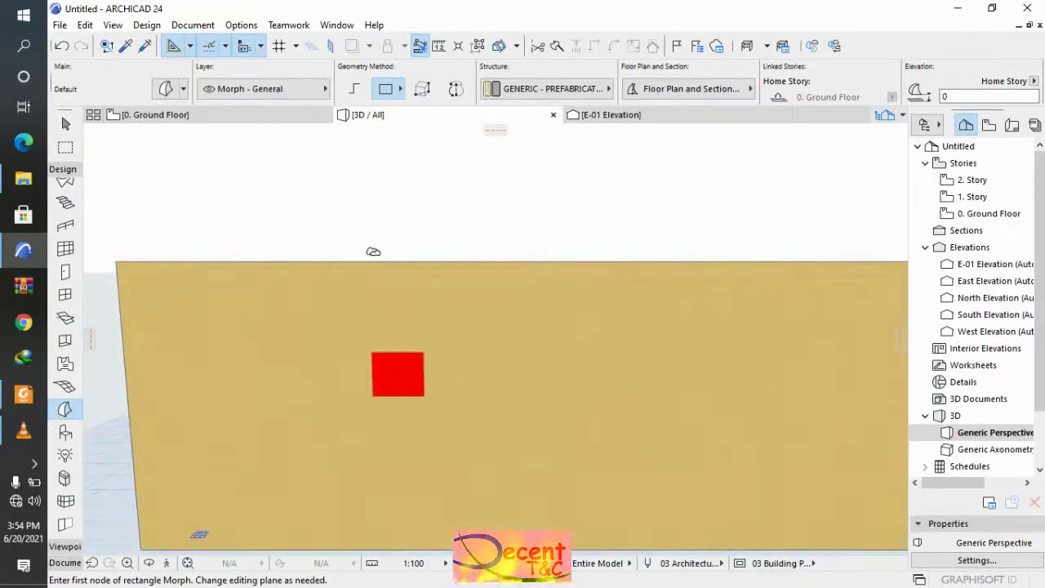
pyautogui.click(148, 563)
pyautogui.moveTo(480, 375); pyautogui.dragTo(482, 334)
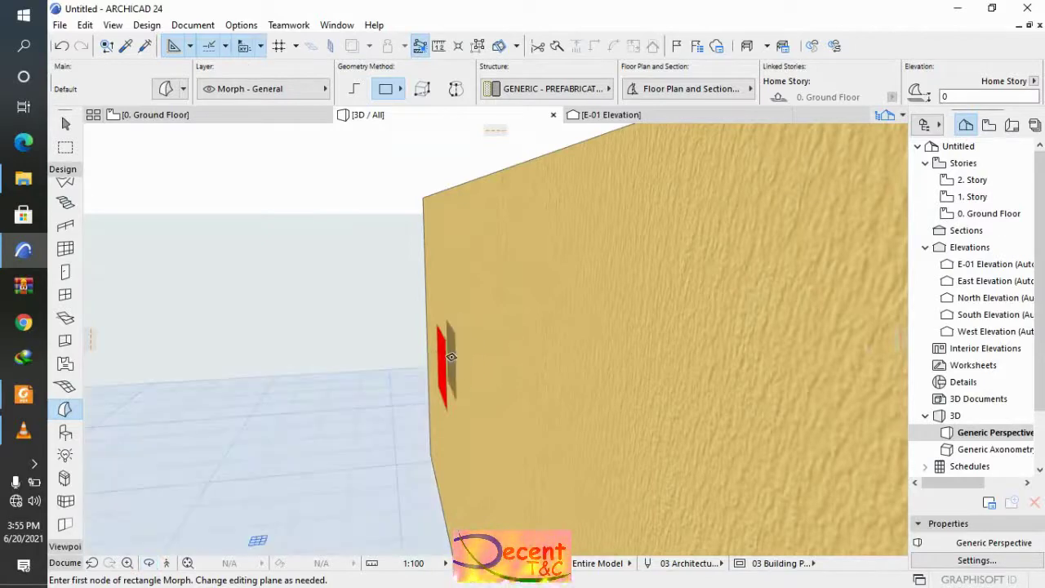
# Extrude the red square morph as a Tube 400 deep from the wall face.
pyautogui.click(441, 372)
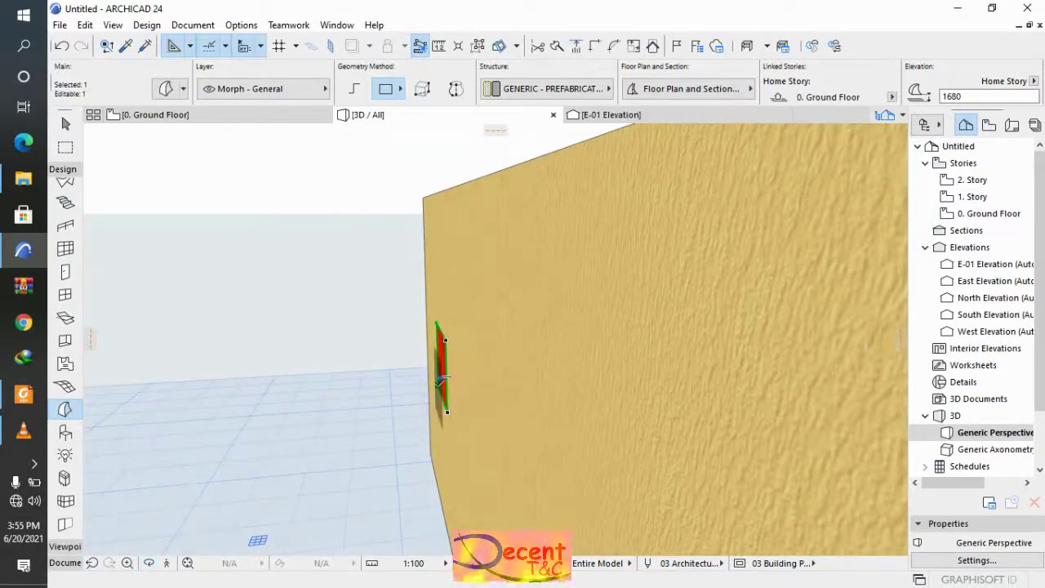
pyautogui.click(441, 380)
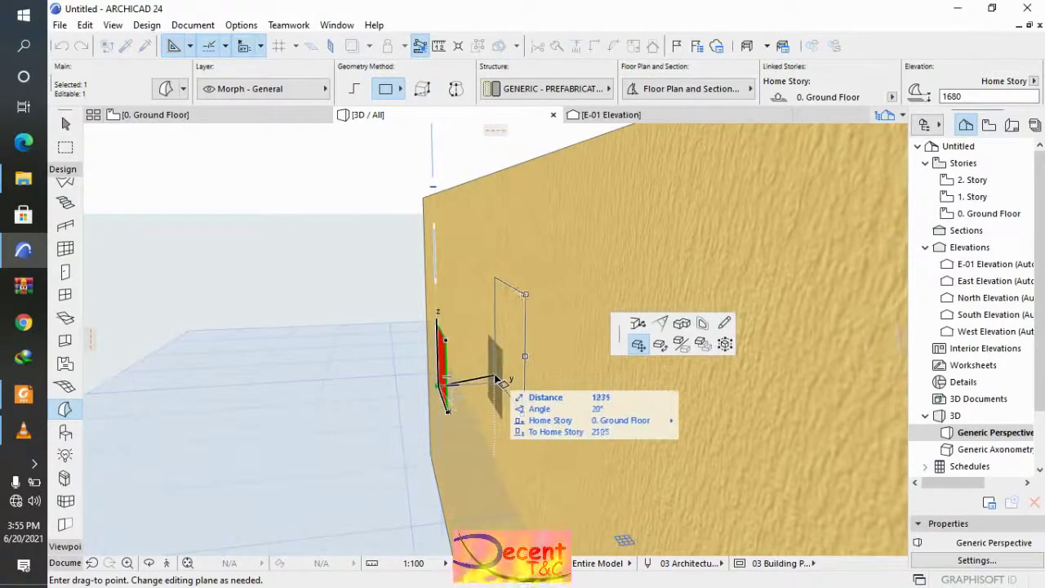
pyautogui.click(683, 325)
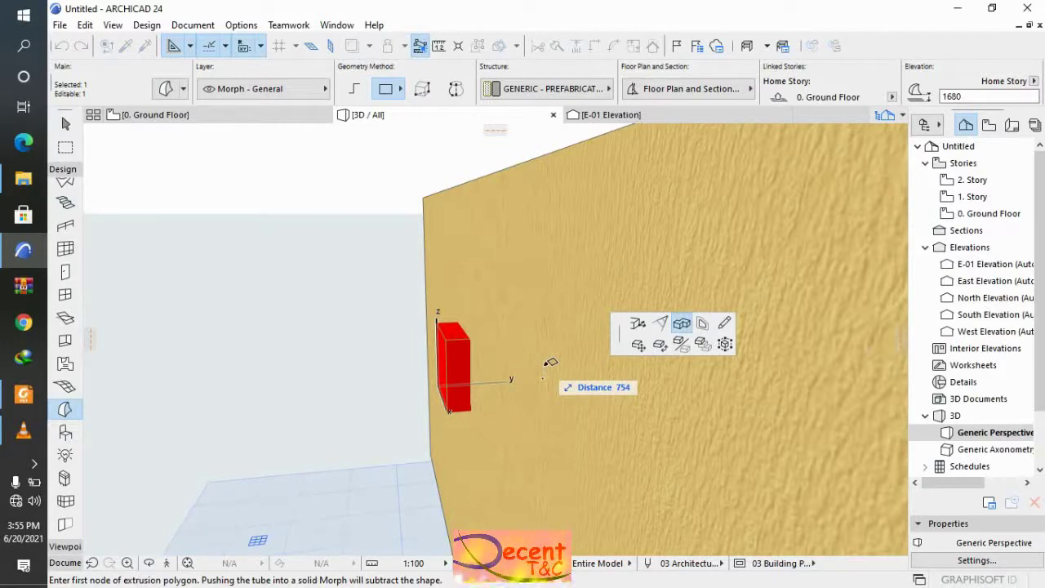
pyautogui.write('400')
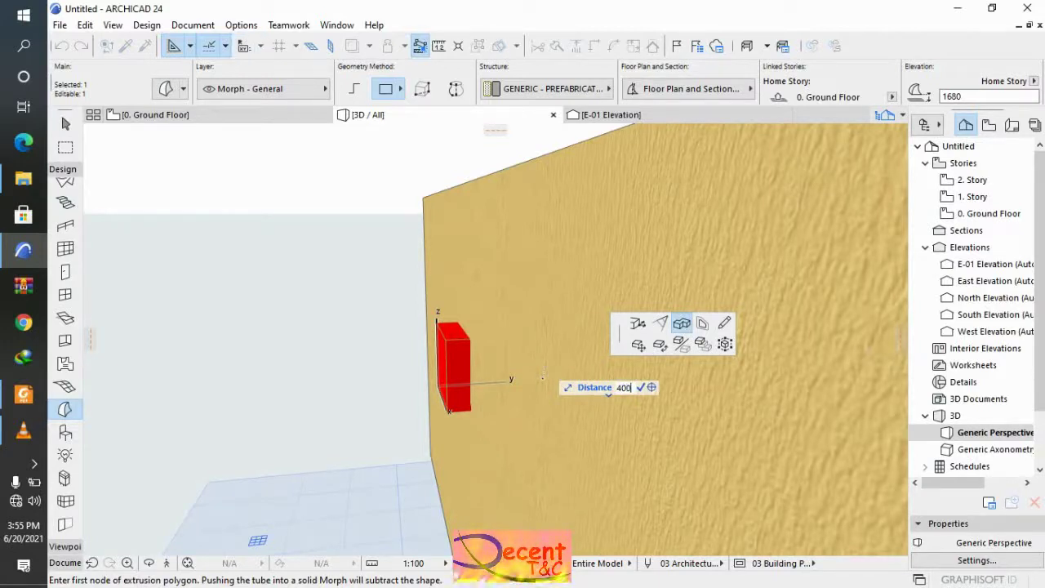
pyautogui.press('Return')
pyautogui.doubleClick(498, 378)
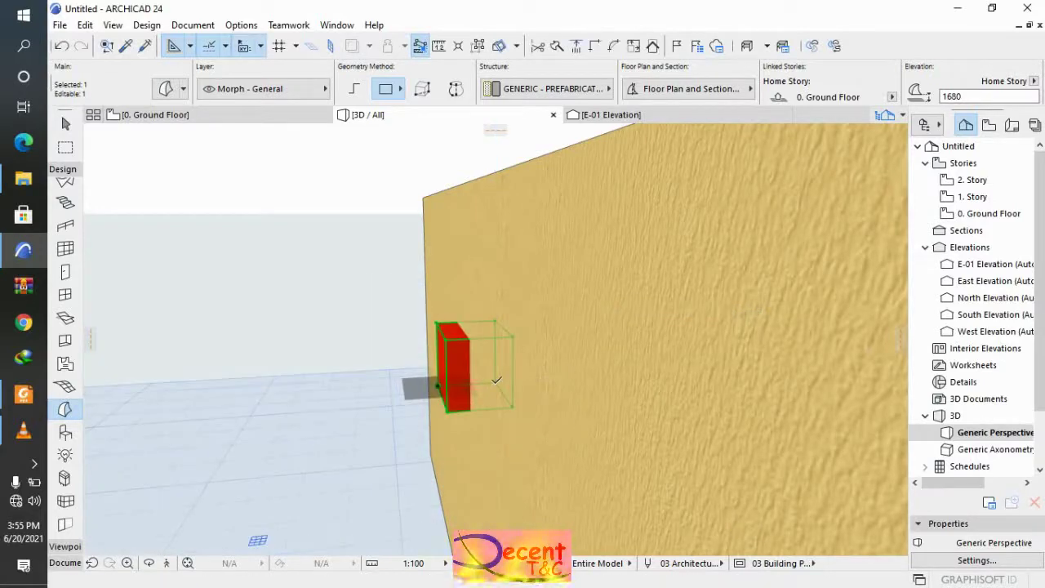
pyautogui.keyDown('shift'); pyautogui.moveTo(508, 369); pyautogui.dragTo(550, 285, button='middle'); pyautogui.keyUp('shift')
pyautogui.scroll(-5, 551, 285)
# Push/Pull the blue arrow morph's face out 150, then deselect it.
pyautogui.press('Escape')
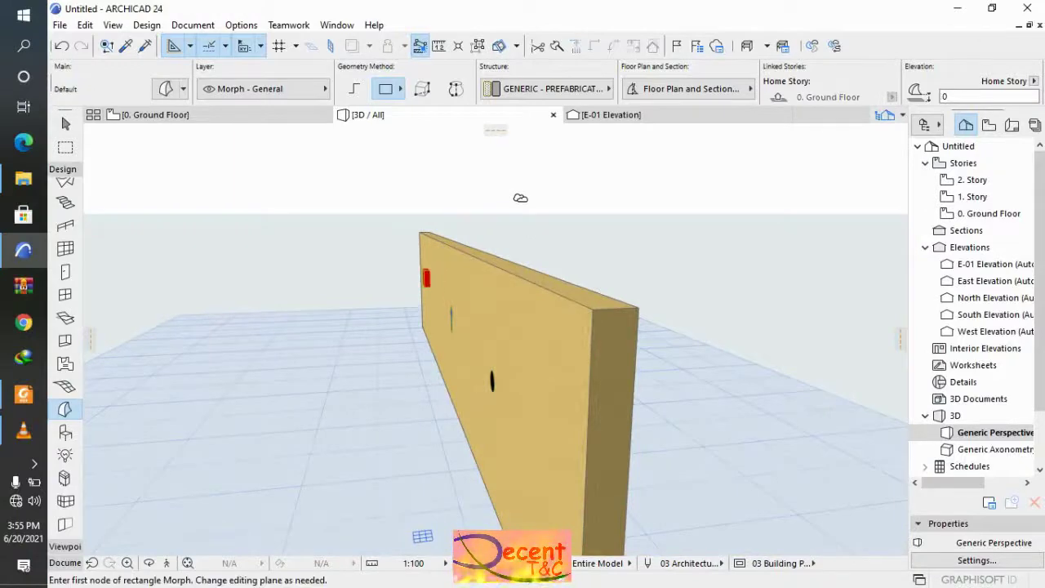
pyautogui.scroll(3, 449, 327)
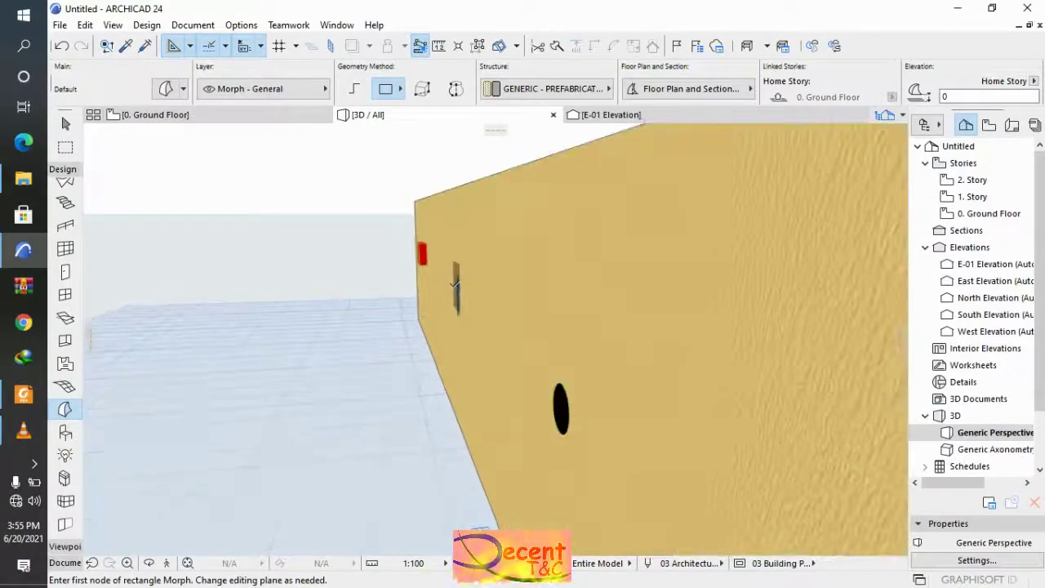
pyautogui.scroll(2, 454, 284)
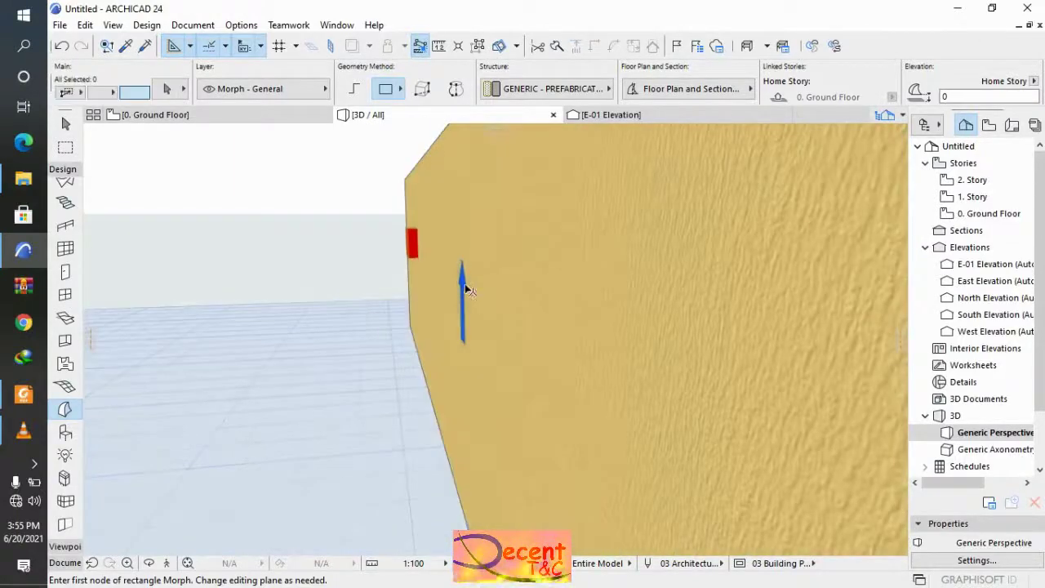
pyautogui.click(461, 291)
pyautogui.scroll(2, 462, 331)
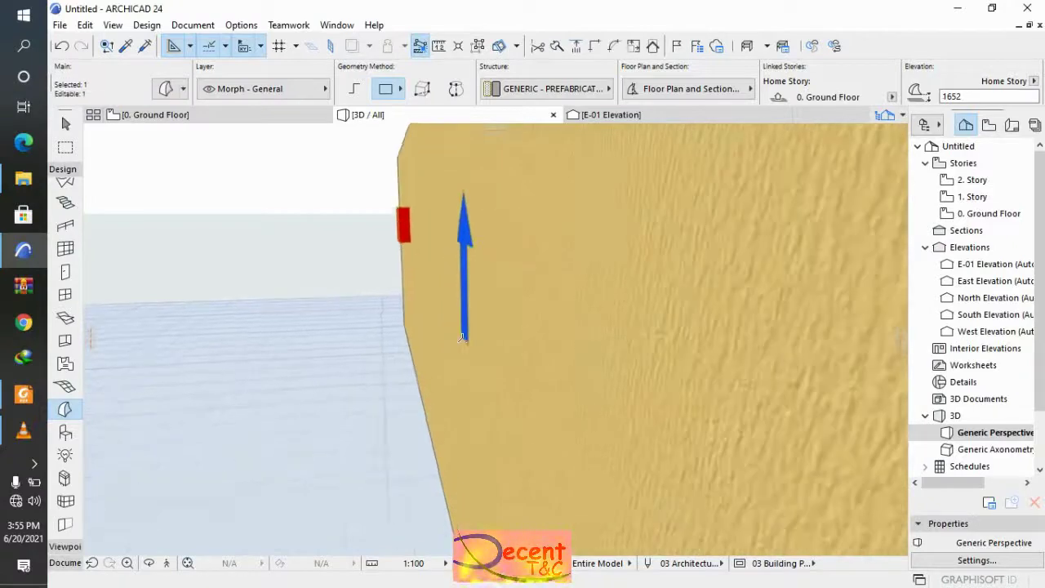
pyautogui.click(464, 335)
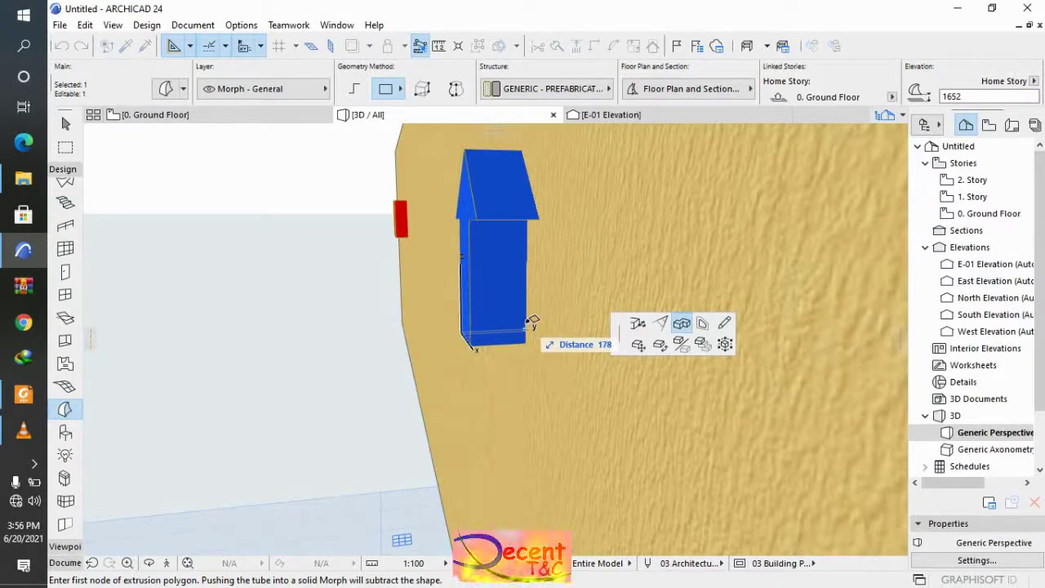
pyautogui.write('1')
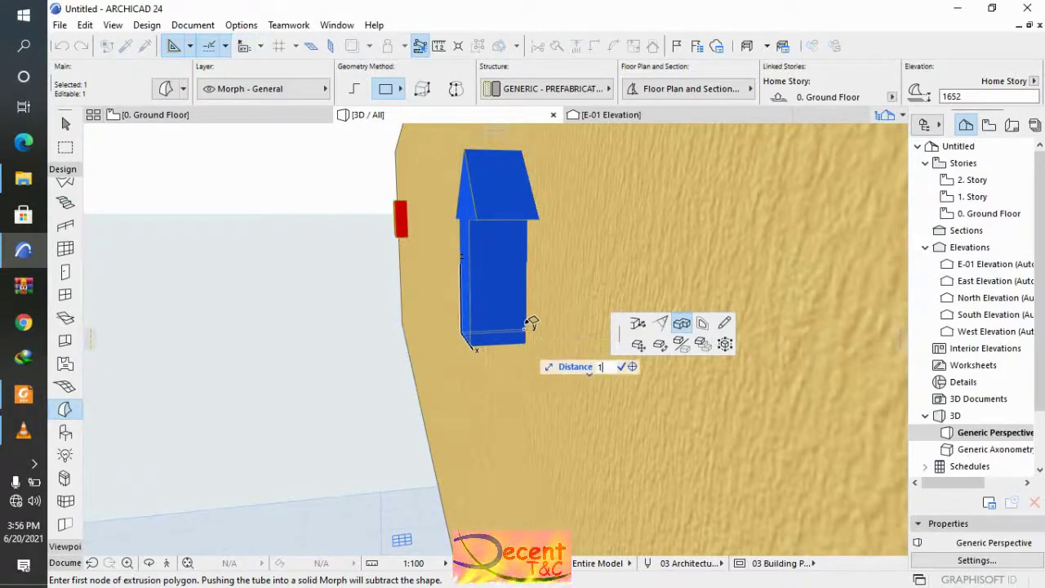
pyautogui.write('50')
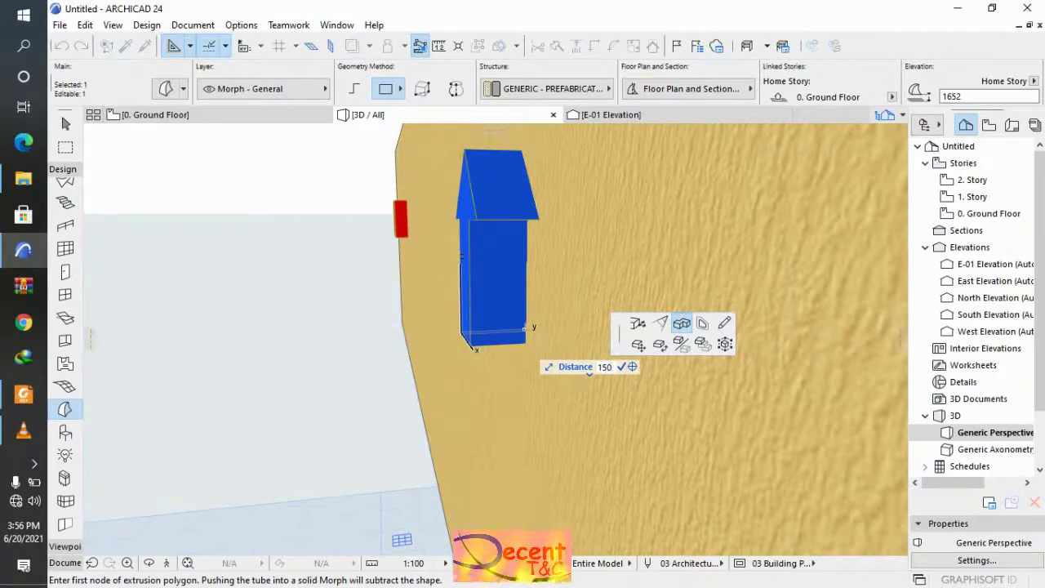
pyautogui.press('Return')
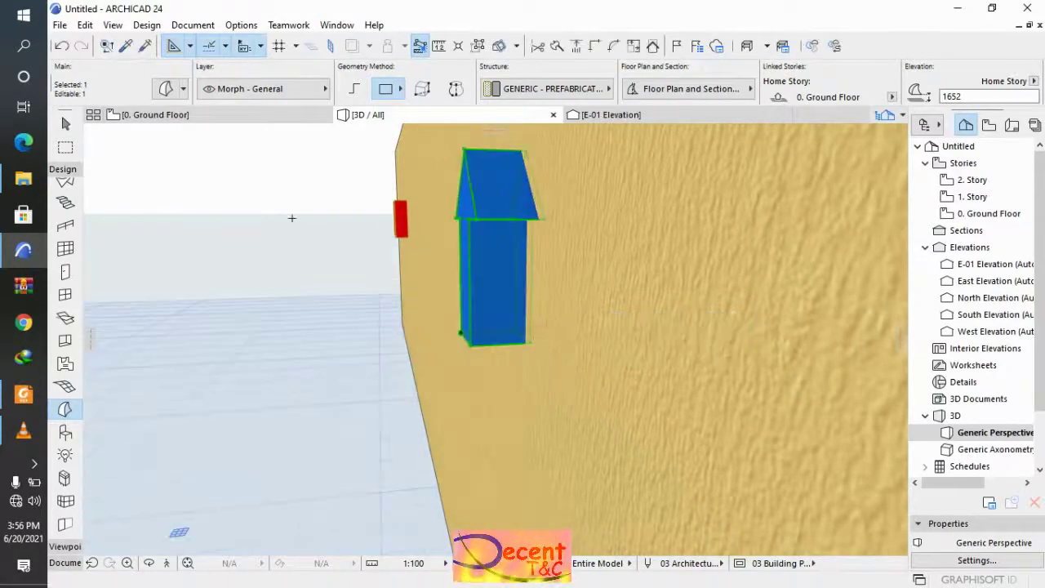
pyautogui.press('Escape')
# Select the thin black circle morph and Push/Pull it out 150 into a cylinder.
pyautogui.scroll(-5, 295, 187)
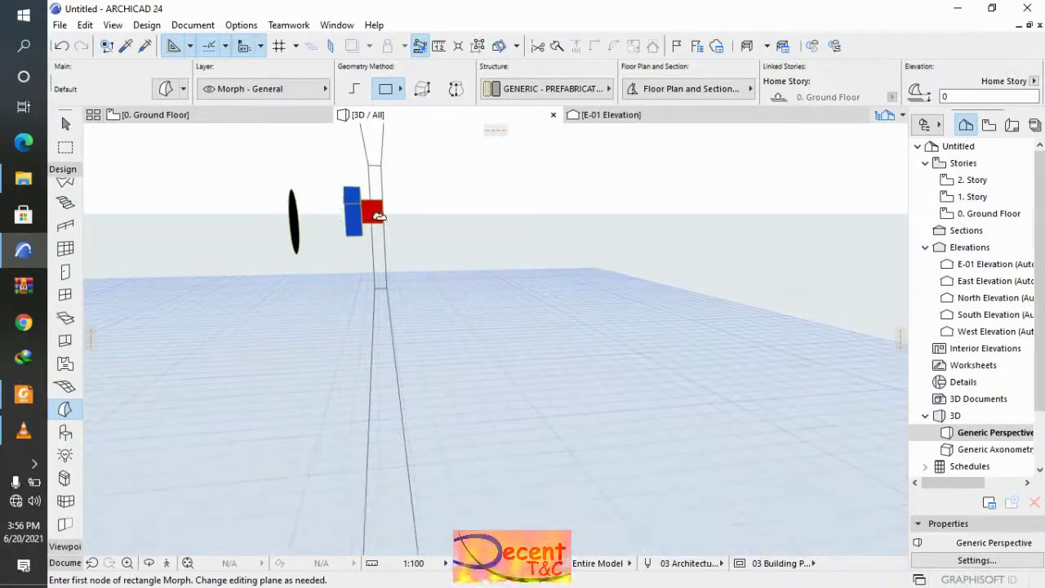
pyautogui.press('shift')
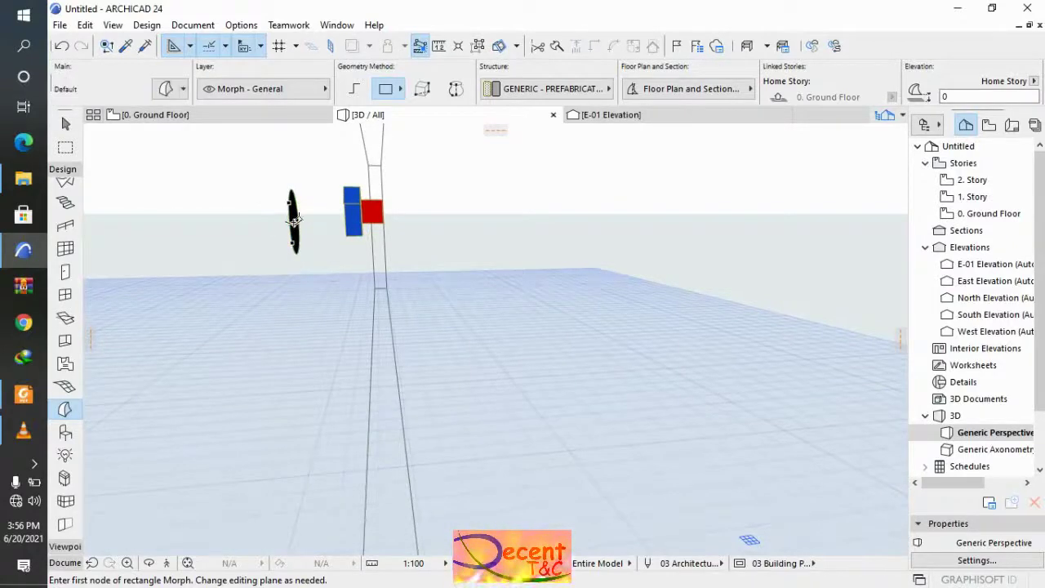
pyautogui.scroll(5, 280, 215)
pyautogui.scroll(-2, 384, 237)
pyautogui.scroll(2, 392, 245)
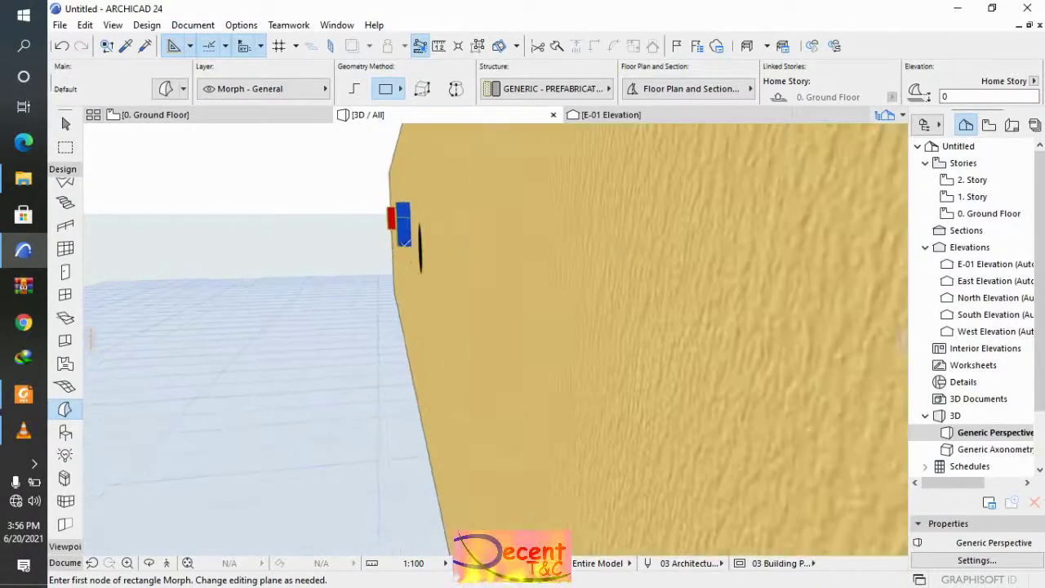
pyautogui.keyDown('shift'); pyautogui.click(419, 246); pyautogui.keyUp('shift')
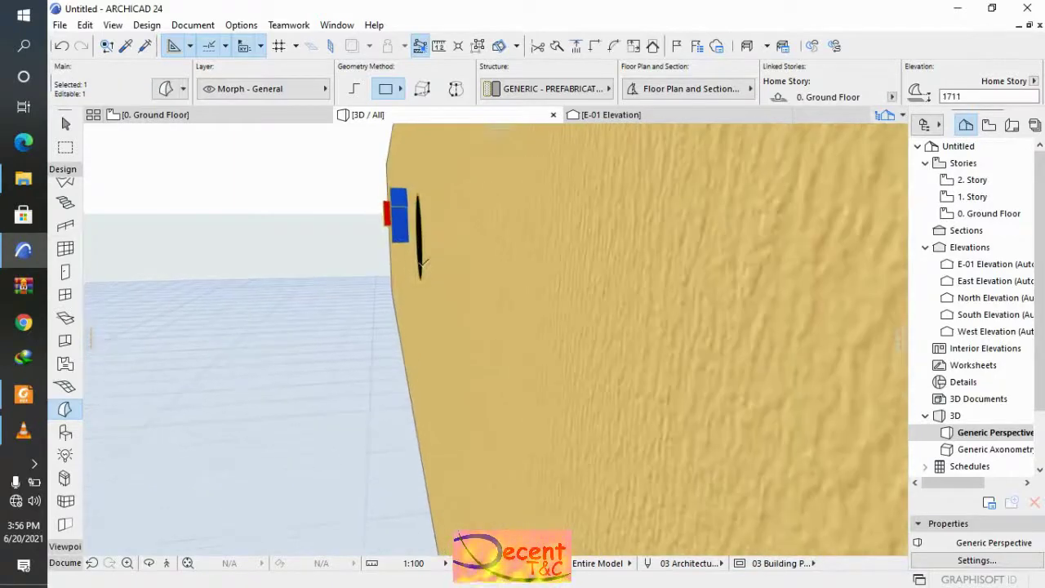
pyautogui.click(419, 267)
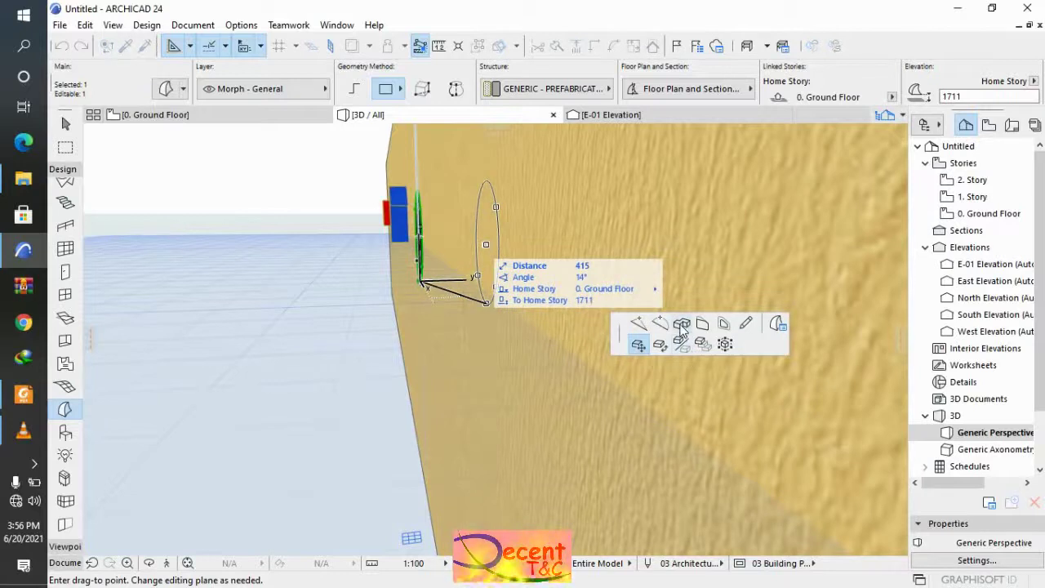
pyautogui.click(682, 323)
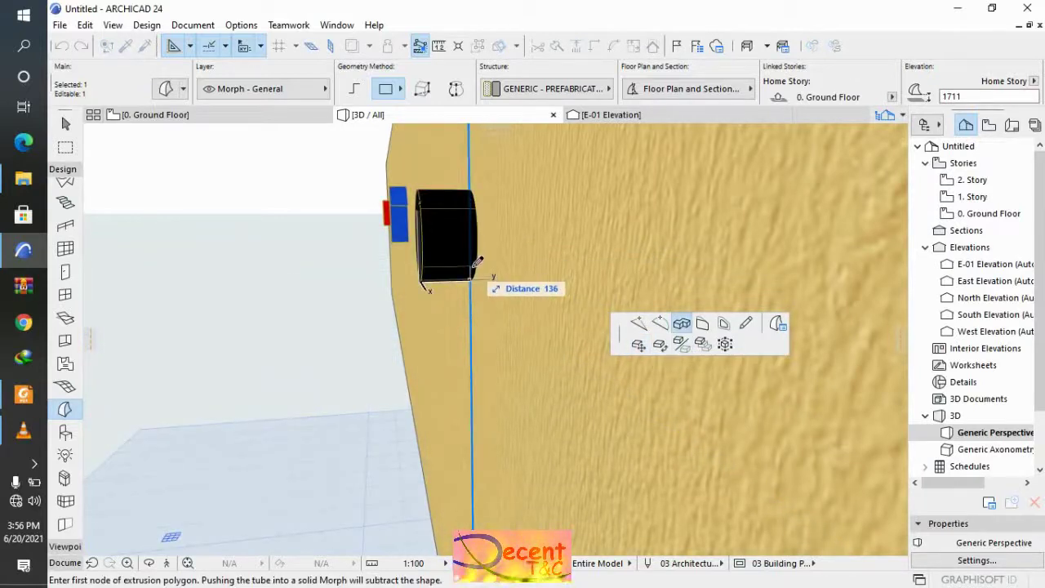
pyautogui.write('1')
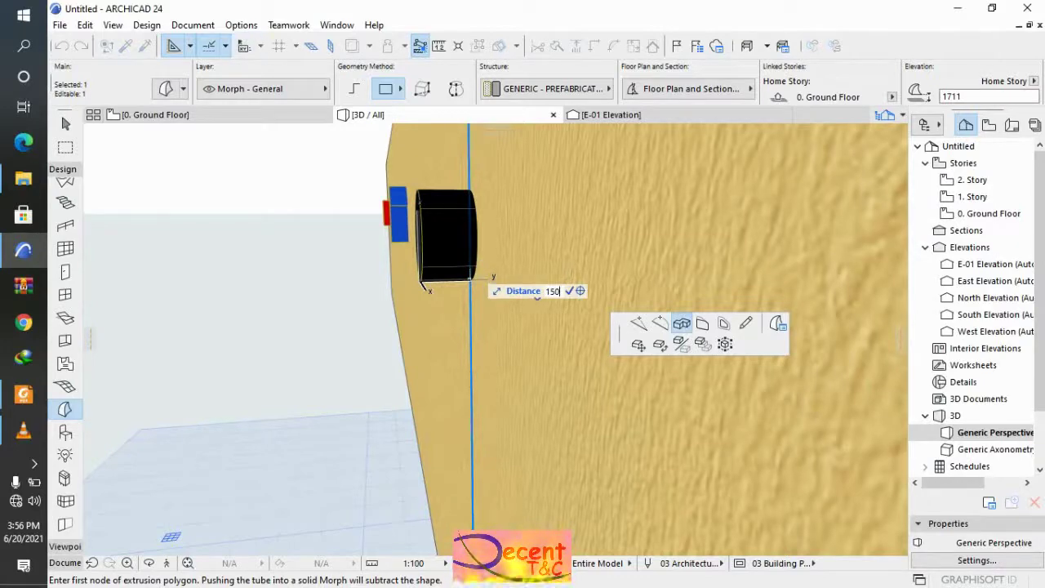
pyautogui.write('50')
pyautogui.press('Return')
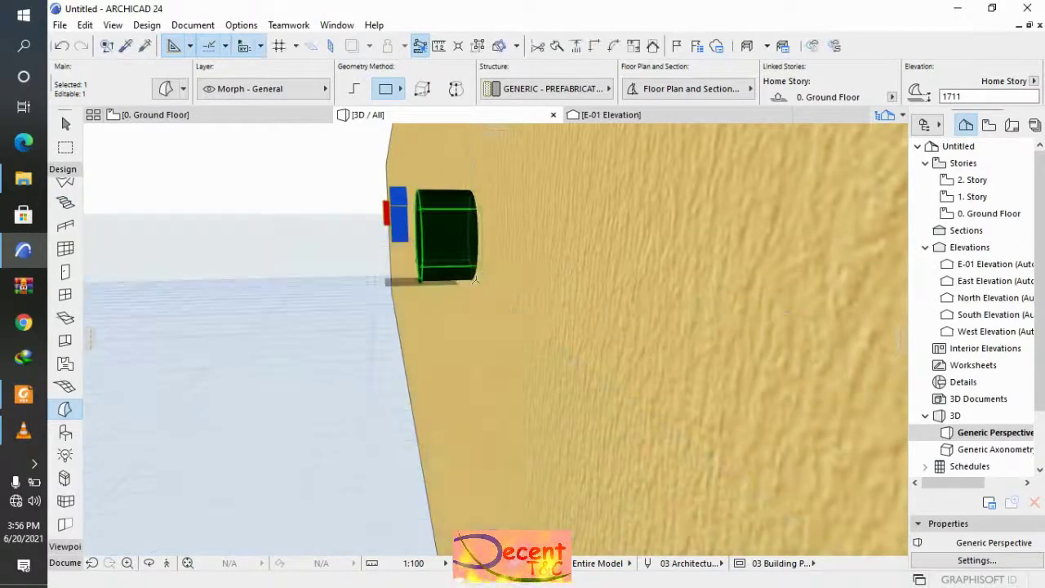
# Clear the current selection and select only the black cylinder morph.
pyautogui.scroll(-5, 577, 332)
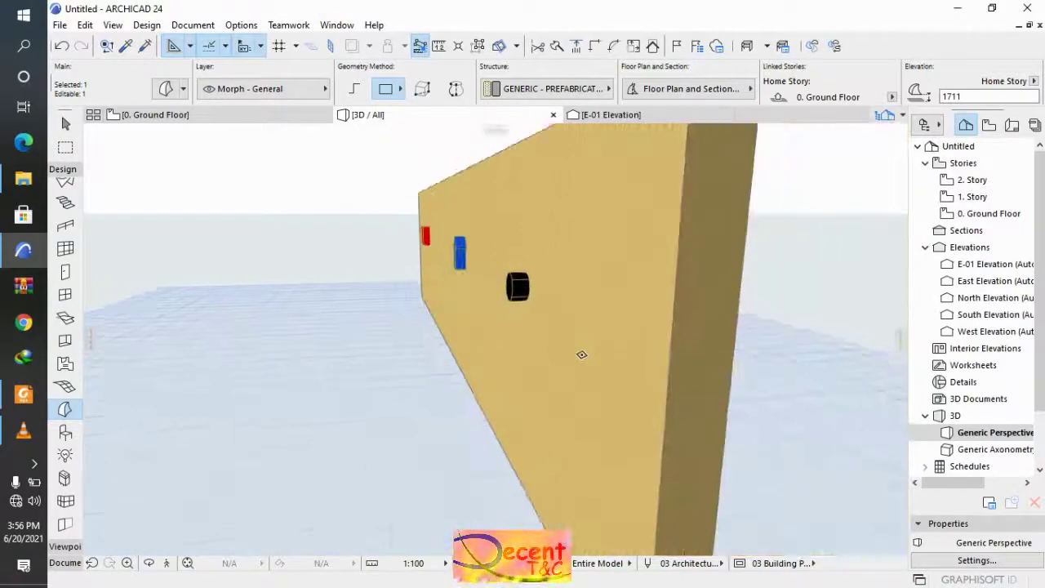
pyautogui.scroll(3, 489, 327)
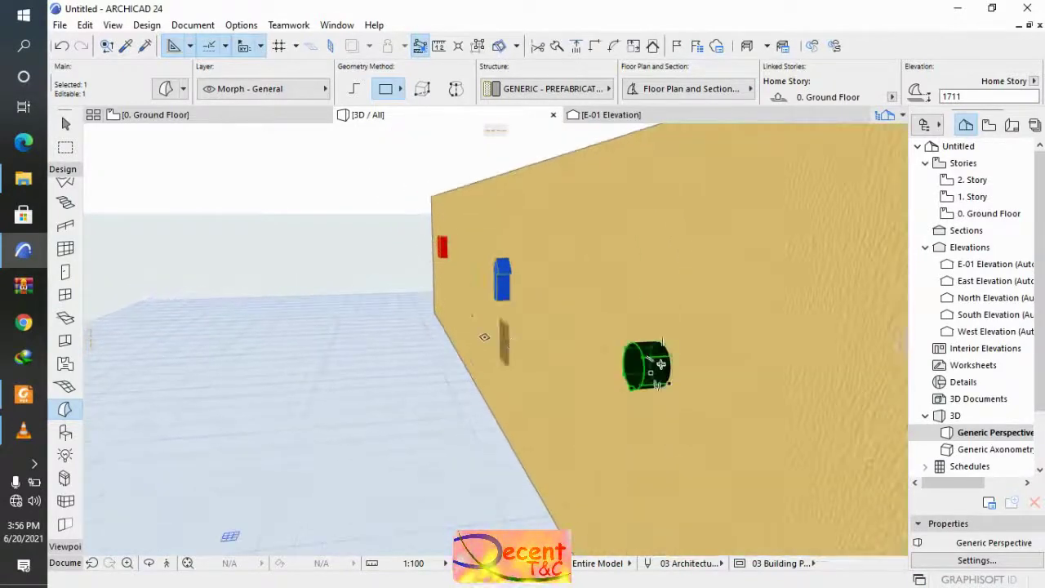
pyautogui.scroll(-3, 384, 323)
pyautogui.scroll(3, 402, 276)
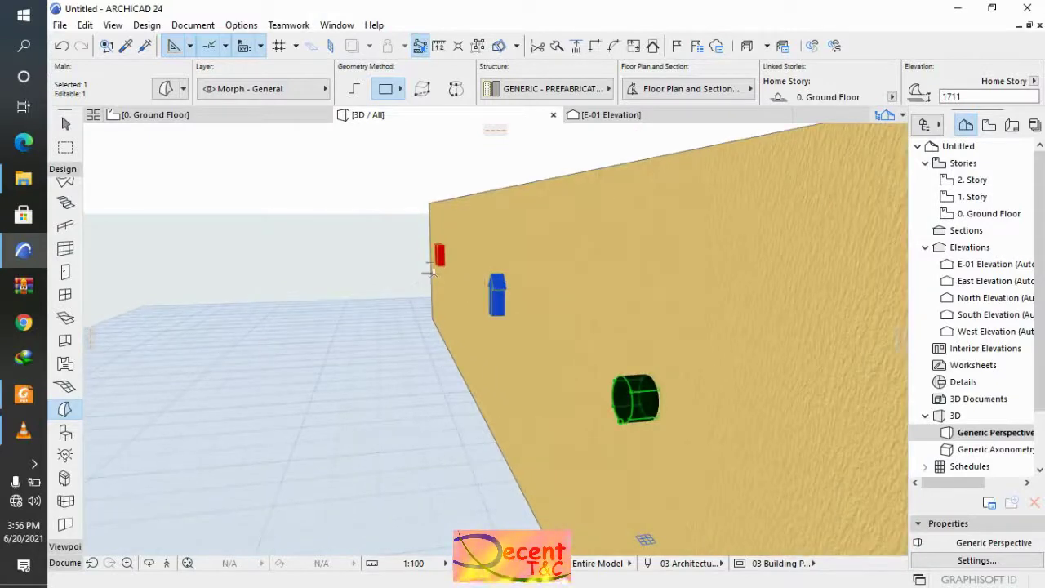
pyautogui.press('Escape')
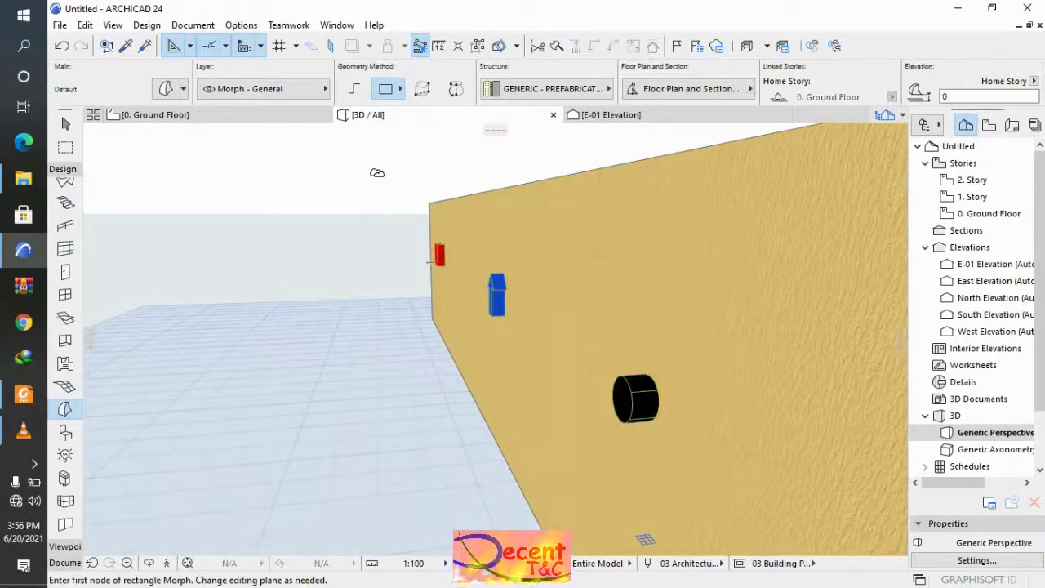
pyautogui.scroll(-3, 285, 278)
pyautogui.scroll(3, 499, 267)
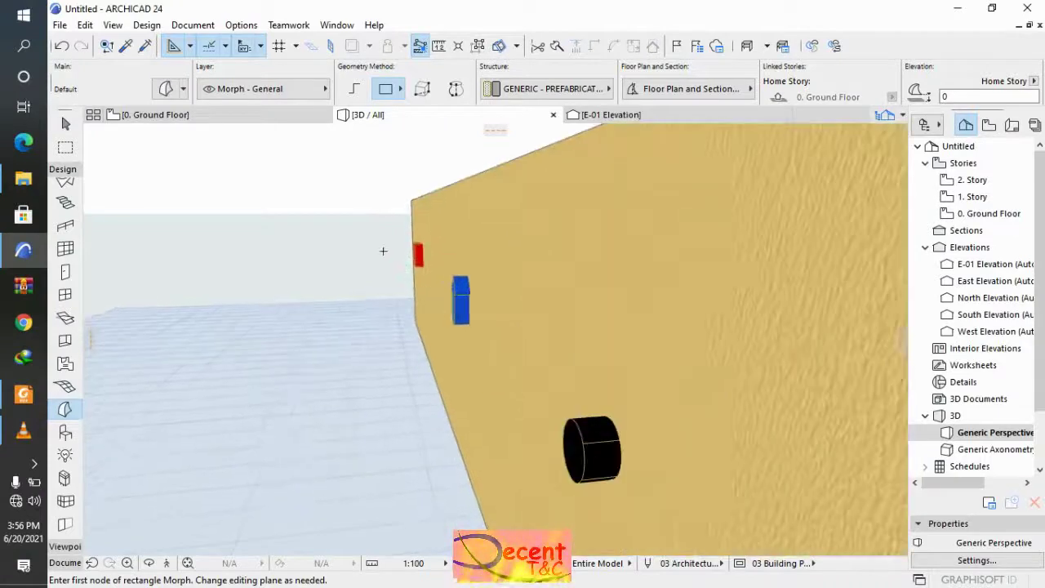
pyautogui.scroll(-1, 499, 266)
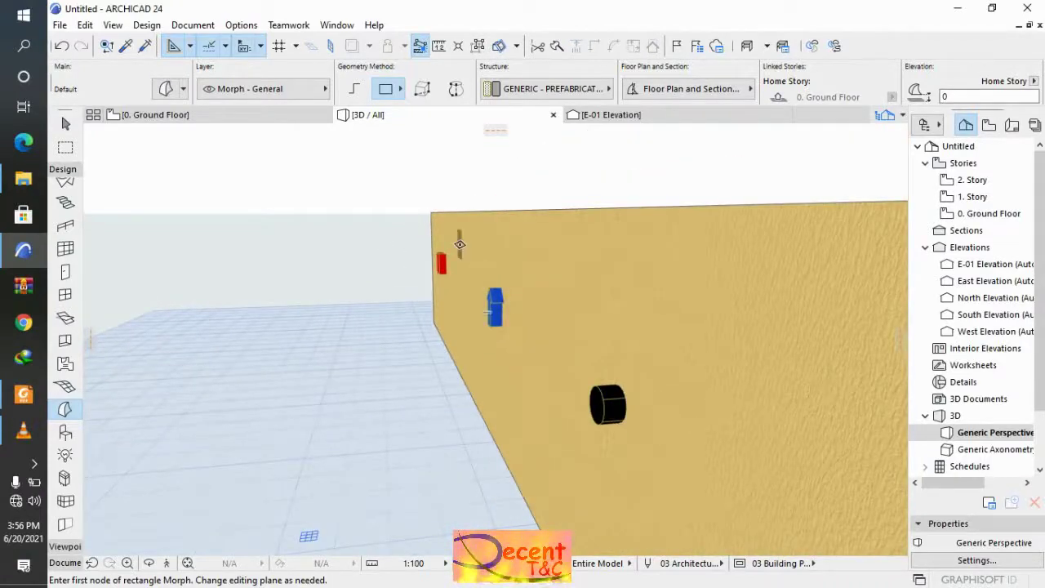
pyautogui.keyDown('shift'); pyautogui.click(619, 401); pyautogui.keyUp('shift')
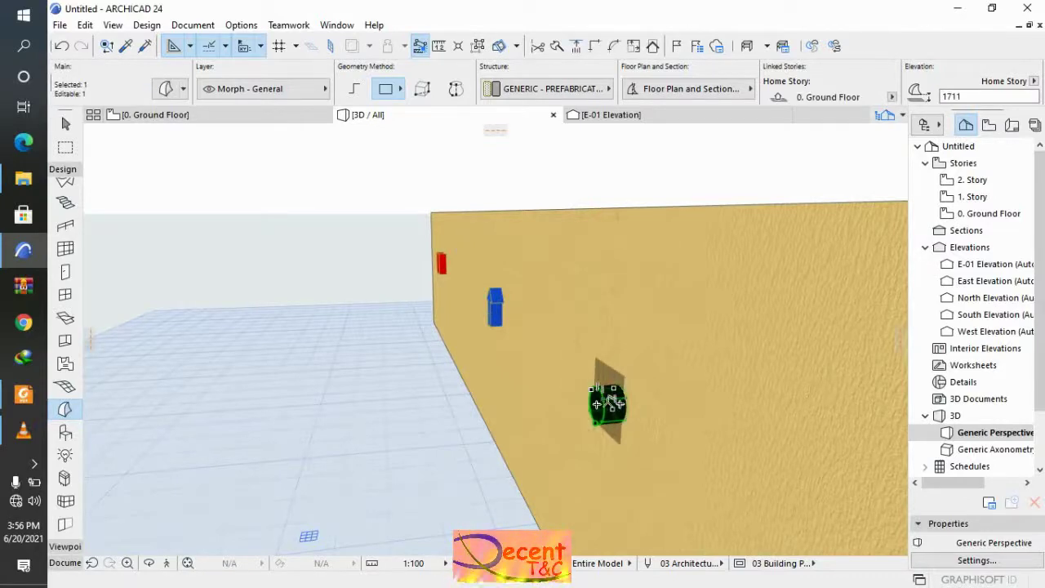
# Open Connect > Solid Element Operations from the cylinder's context menu.
pyautogui.rightClick(608, 404)
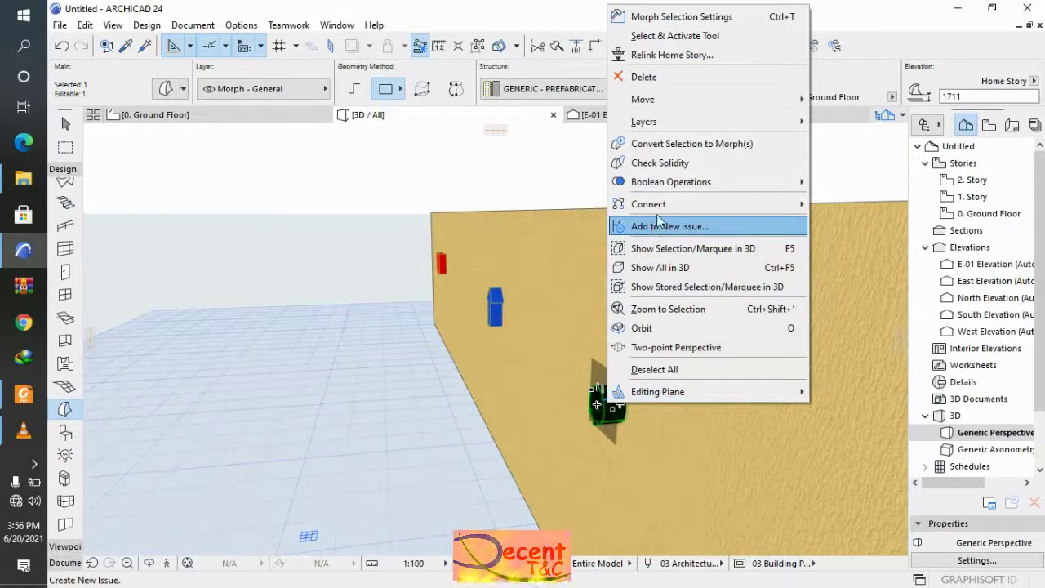
pyautogui.moveTo(671, 186)
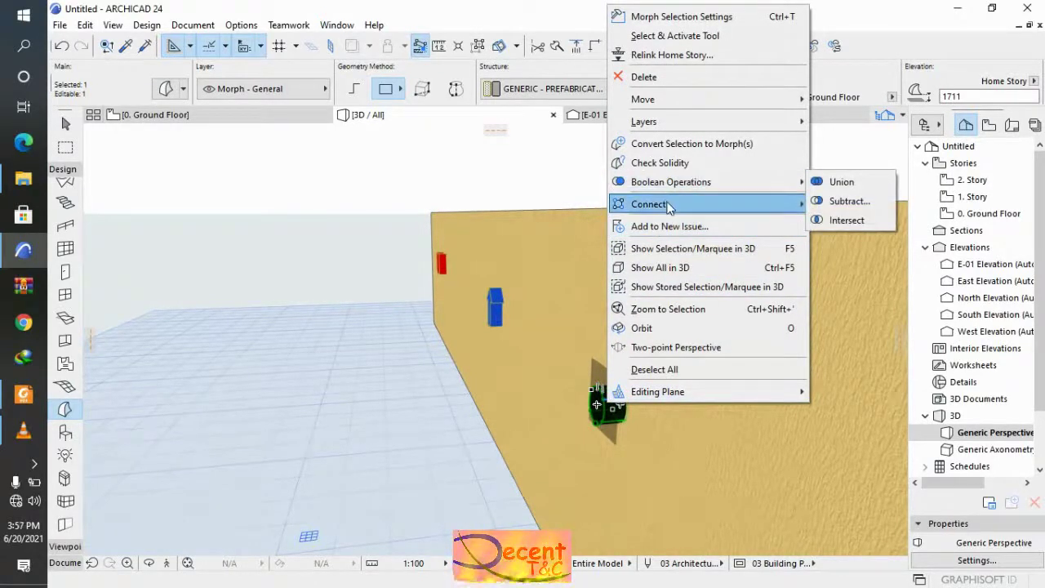
pyautogui.moveTo(668, 205)
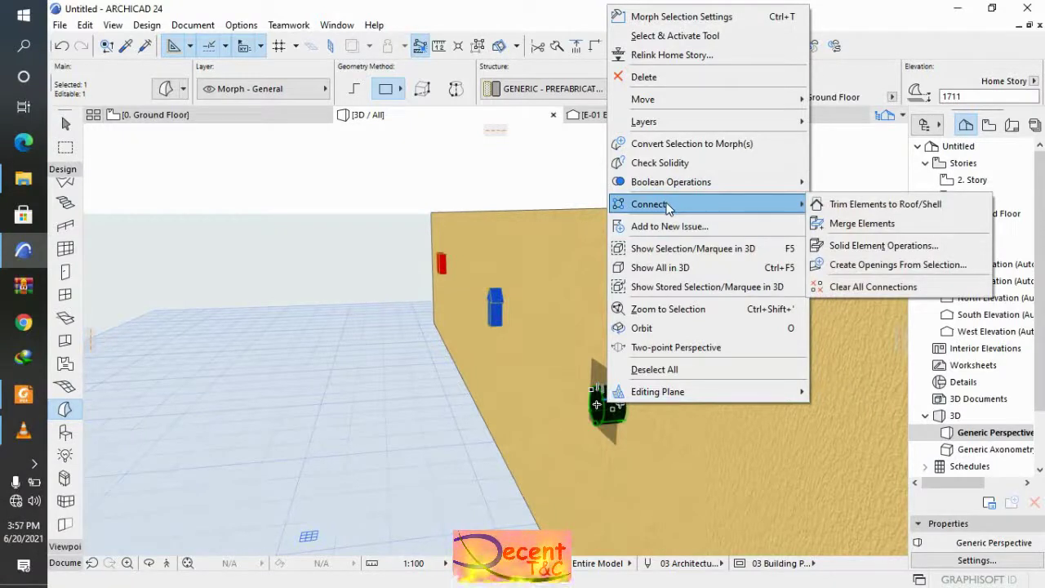
pyautogui.click(855, 252)
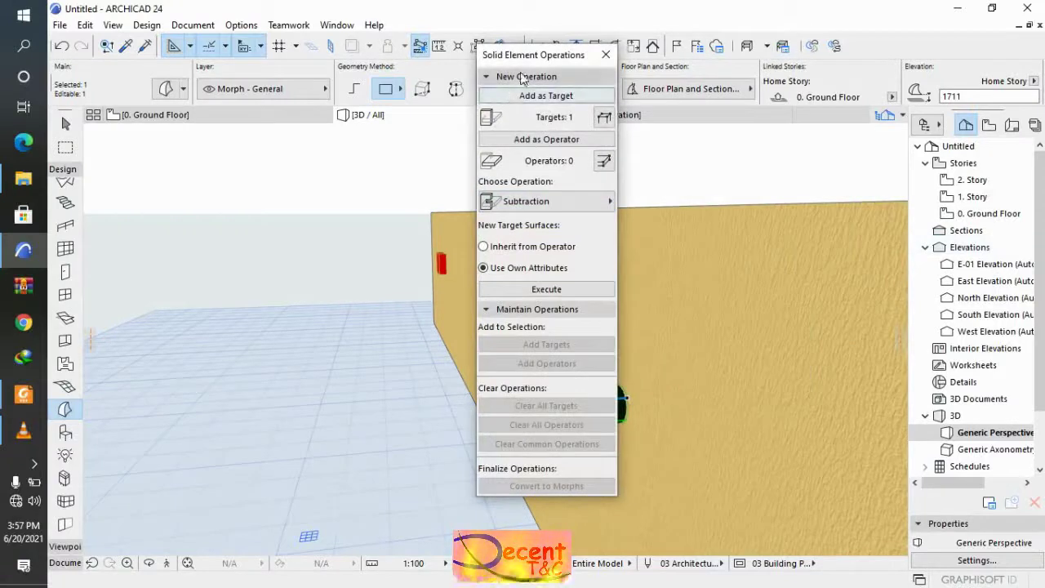
# Move the Solid Element Operations palette aside and add the wall as the target.
pyautogui.moveTo(550, 54); pyautogui.dragTo(293, 84)
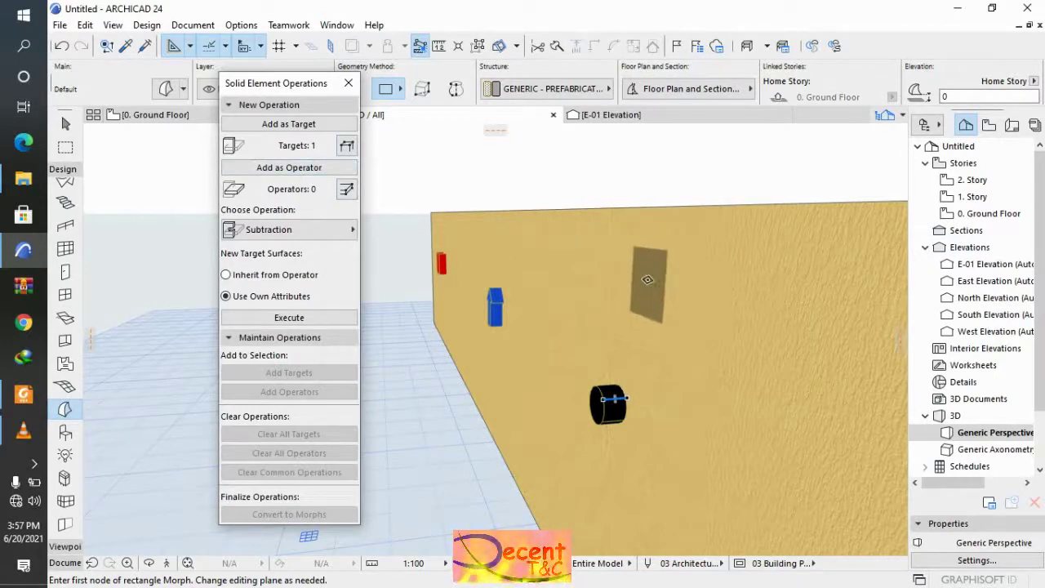
pyautogui.keyDown('shift'); pyautogui.click(662, 268); pyautogui.keyUp('shift')
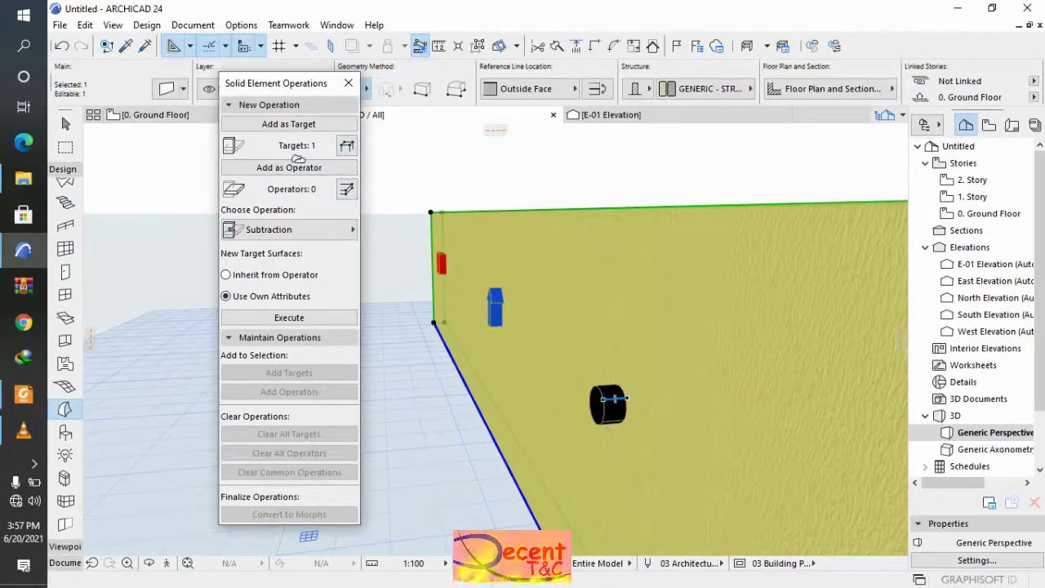
pyautogui.click(275, 126)
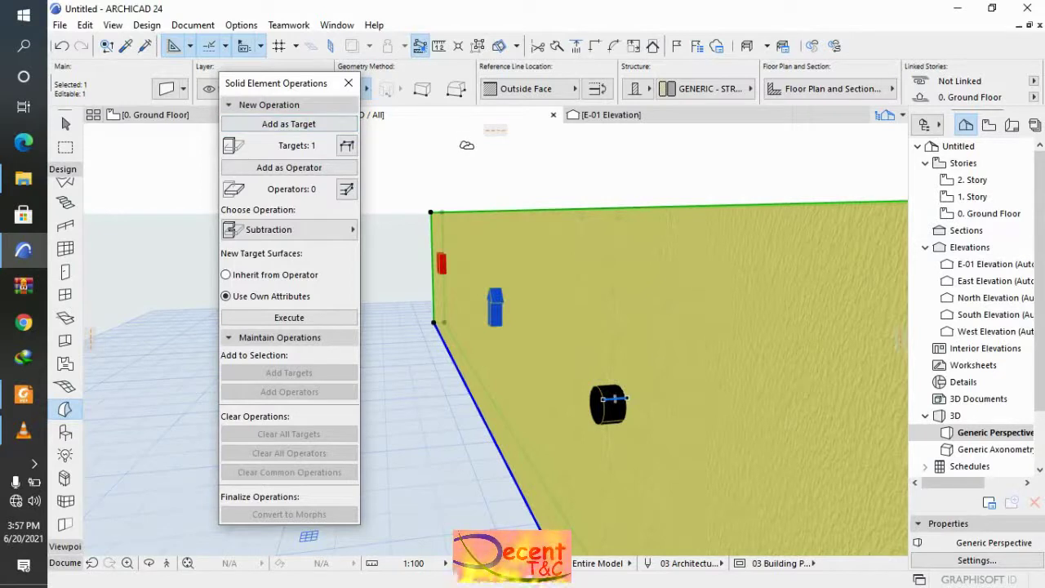
pyautogui.press('Escape')
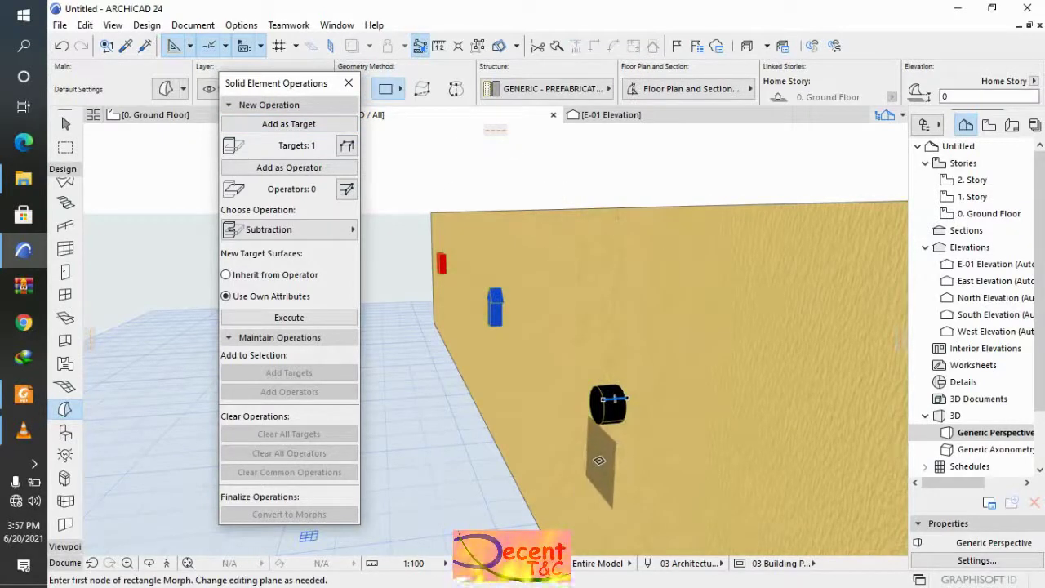
# Add the three morphs as operators and execute Subtraction with Inherit from Operator.
pyautogui.hotkey('ctrl', 'a')
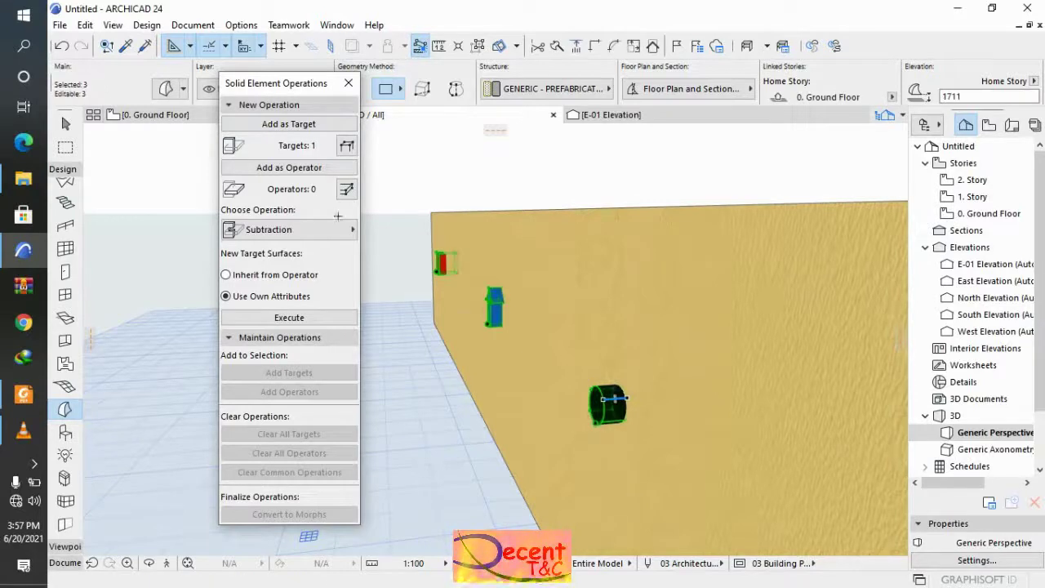
pyautogui.click(270, 169)
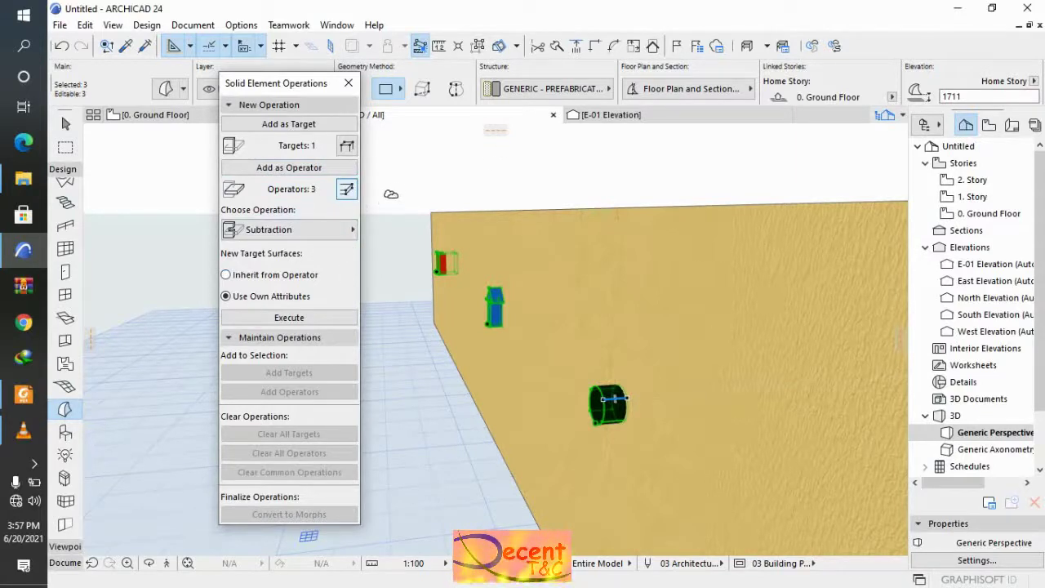
pyautogui.press('Escape')
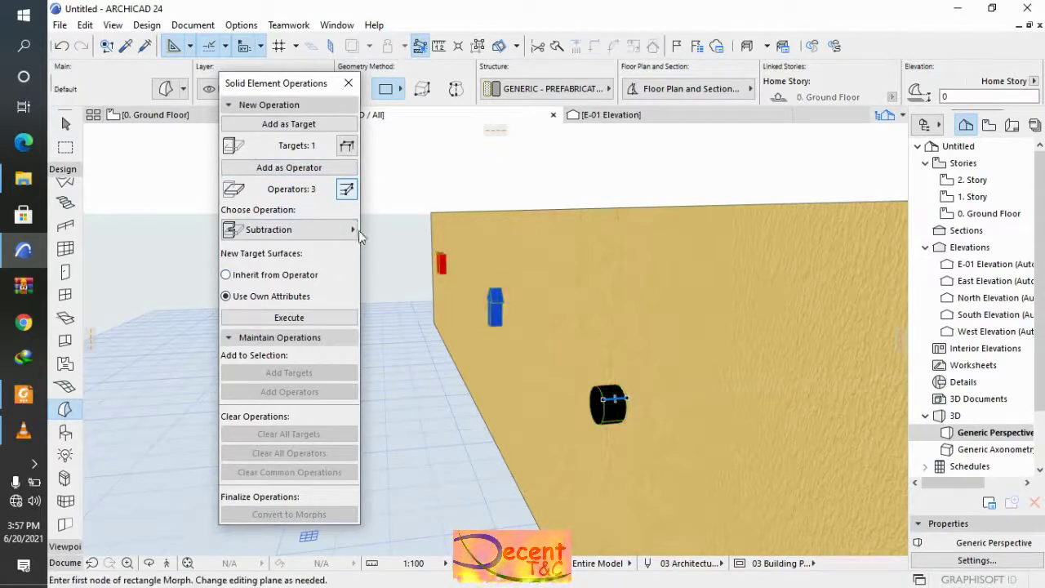
pyautogui.click(260, 233)
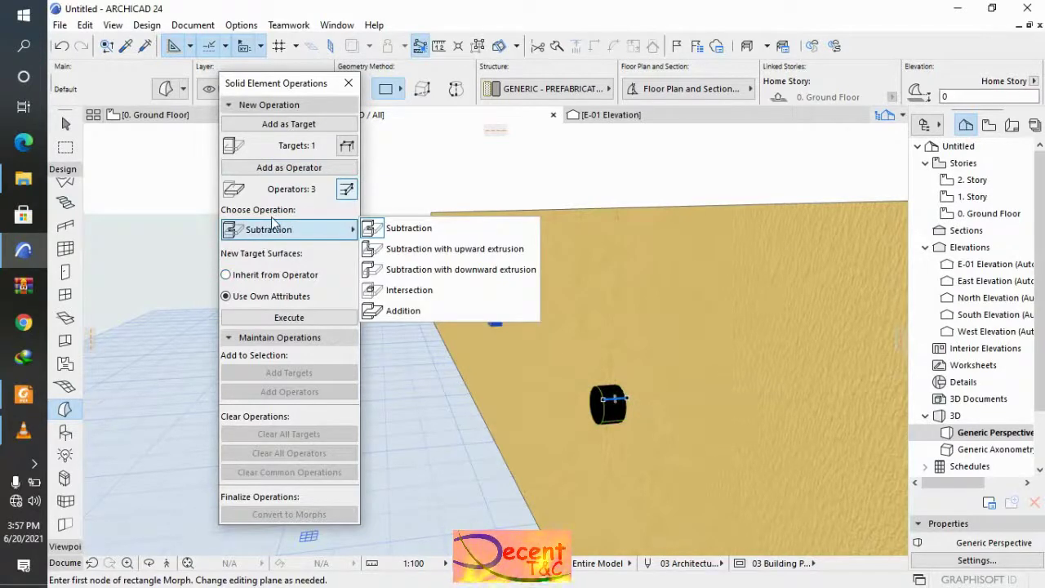
pyautogui.click(413, 229)
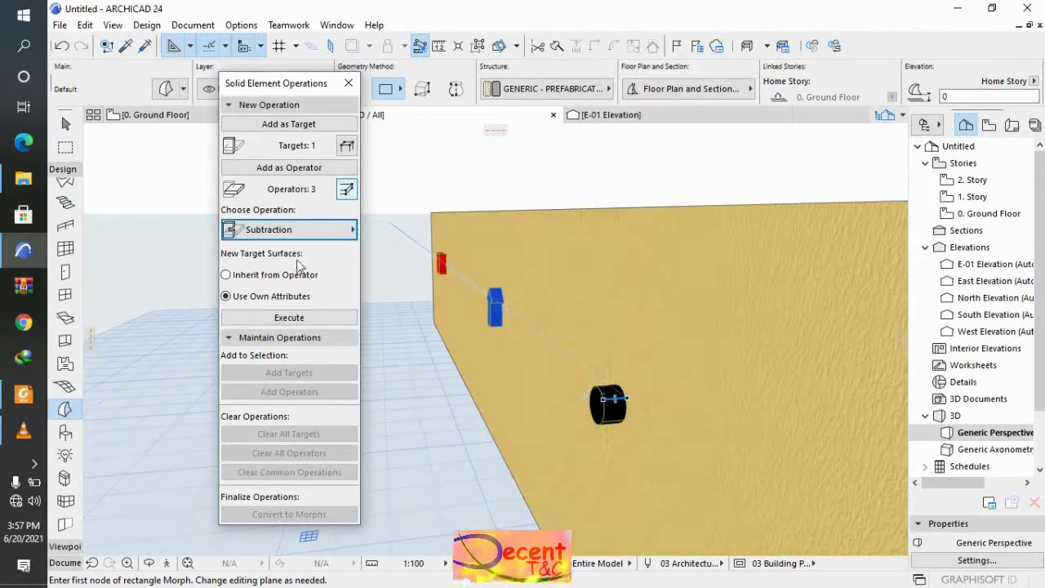
pyautogui.click(233, 276)
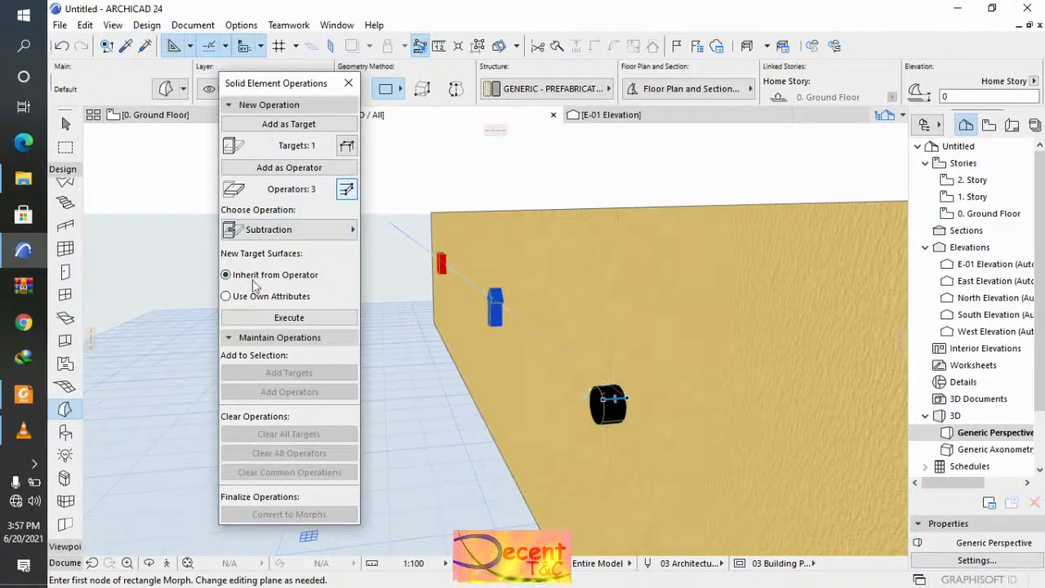
pyautogui.click(284, 321)
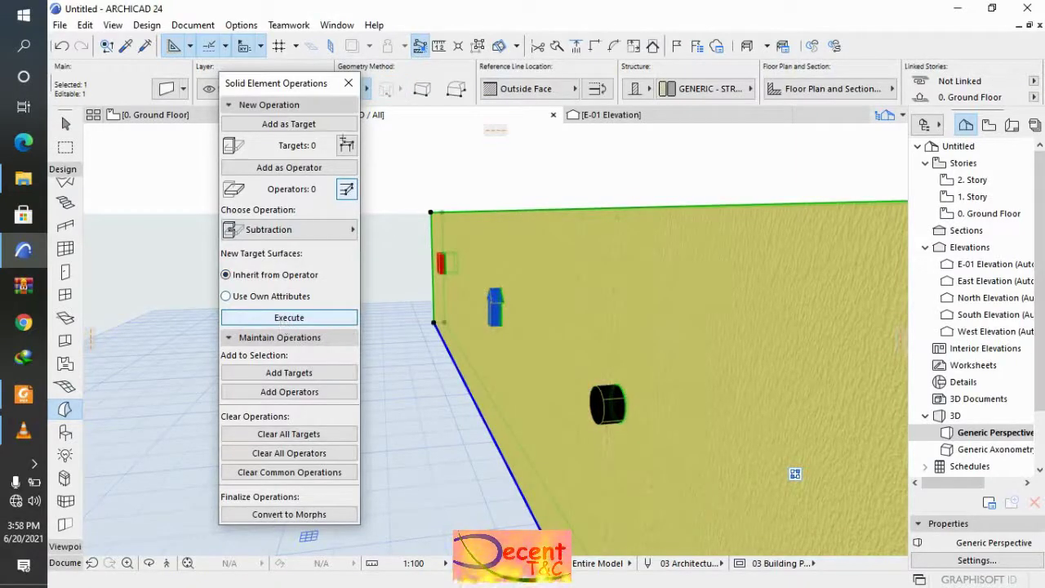
# Close the palette and hide the layer holding the three operator morphs.
pyautogui.click(348, 85)
pyautogui.press('Escape')
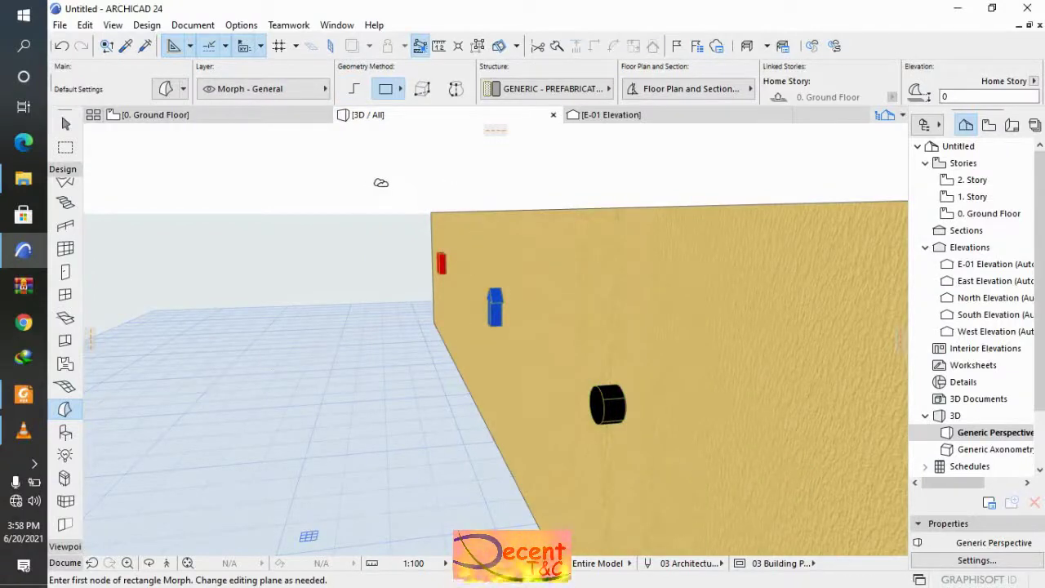
pyautogui.hotkey('ctrl', 'a')
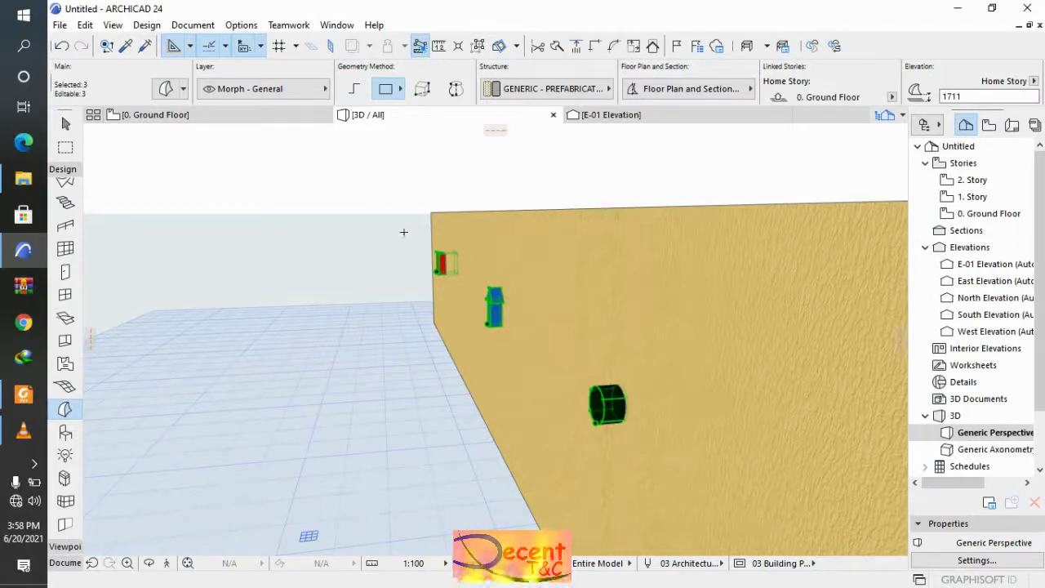
pyautogui.rightClick(383, 174)
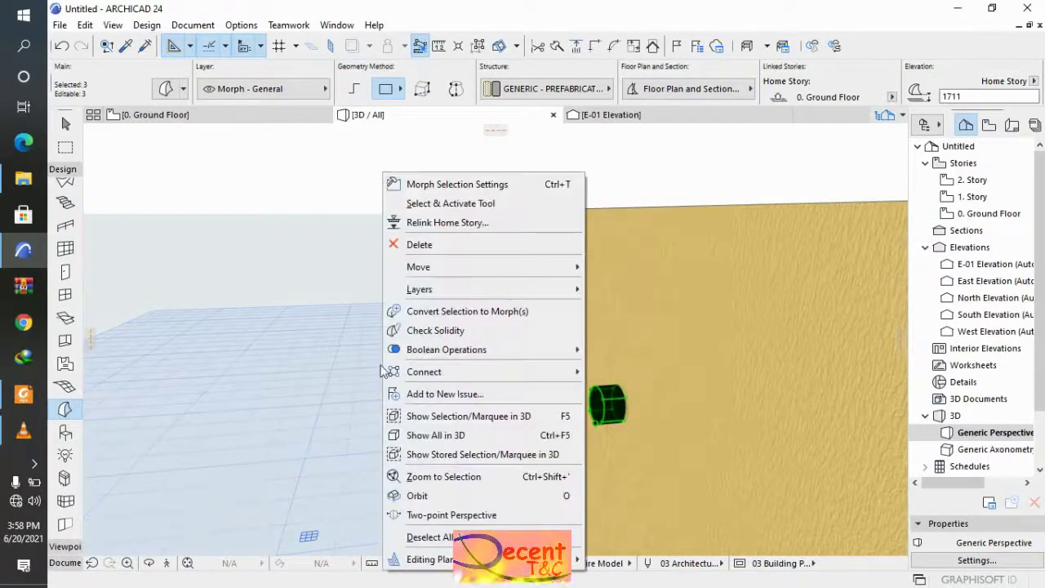
pyautogui.moveTo(413, 291)
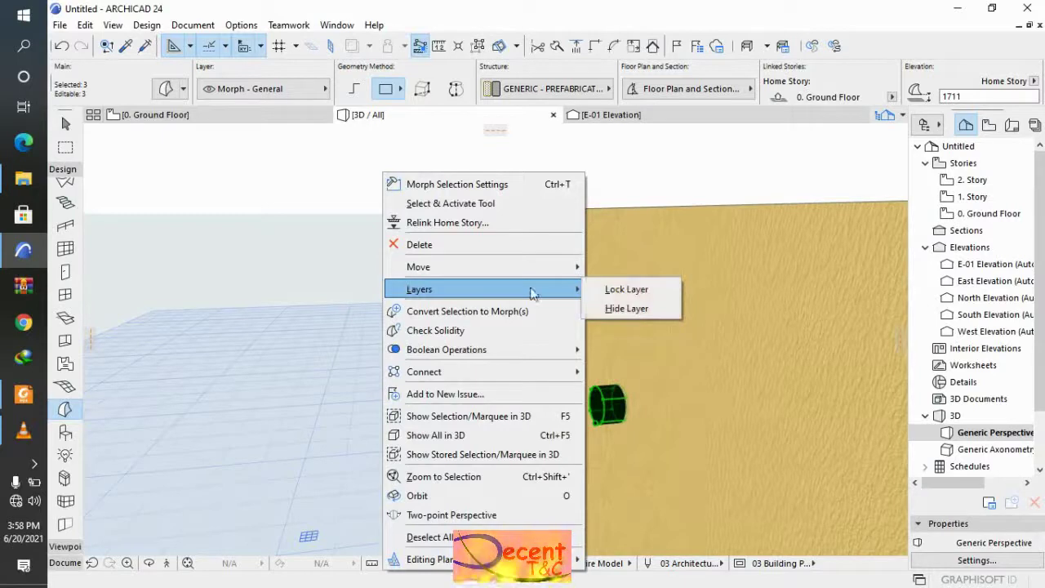
pyautogui.click(633, 308)
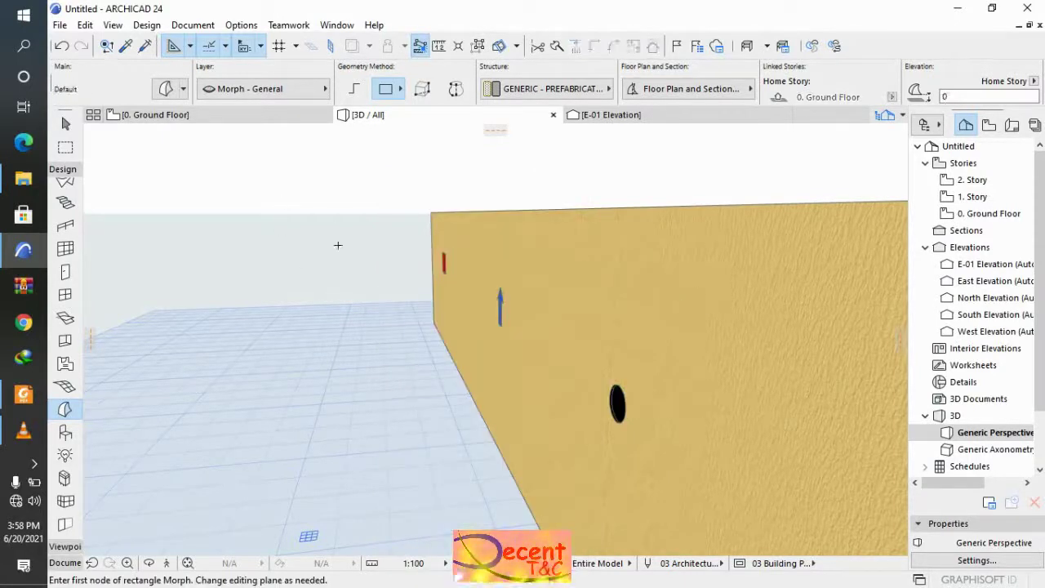
pyautogui.click(155, 569)
pyautogui.moveTo(588, 287); pyautogui.dragTo(781, 356)
pyautogui.scroll(6, 604, 347)
pyautogui.moveTo(702, 359); pyautogui.dragTo(463, 336)
pyautogui.scroll(-3, 462, 335)
pyautogui.scroll(5, 510, 255)
pyautogui.moveTo(511, 252); pyautogui.dragTo(649, 260)
pyautogui.scroll(-5, 555, 256)
pyautogui.moveTo(576, 270); pyautogui.dragTo(750, 375)
pyautogui.scroll(2, 676, 362)
pyautogui.moveTo(585, 364); pyautogui.dragTo(740, 390)
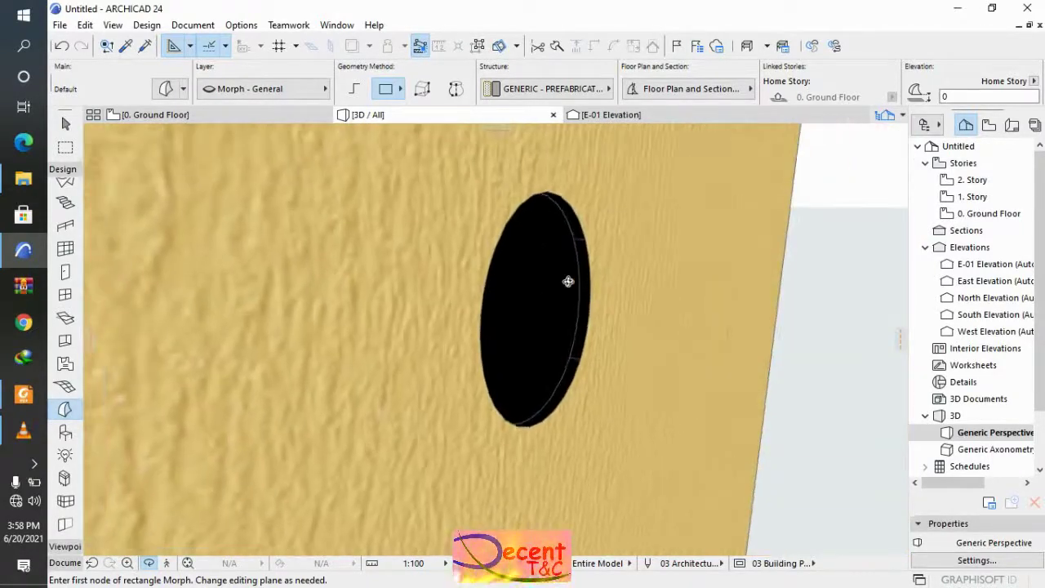
pyautogui.scroll(5, 560, 236)
pyautogui.scroll(-6, 575, 286)
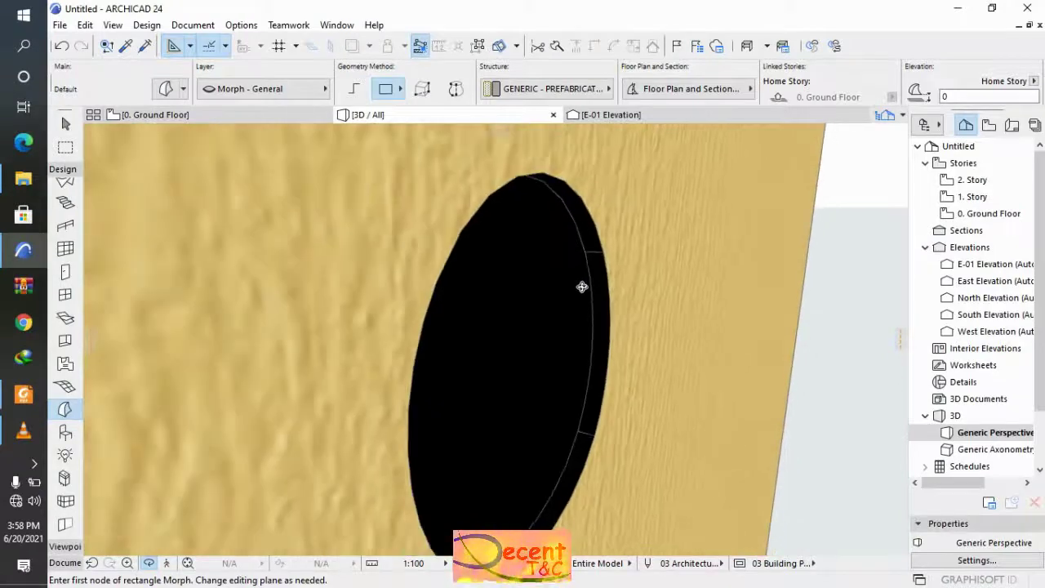
pyautogui.keyDown('shift'); pyautogui.moveTo(575, 313); pyautogui.dragTo(448, 315, button='middle'); pyautogui.keyUp('shift')
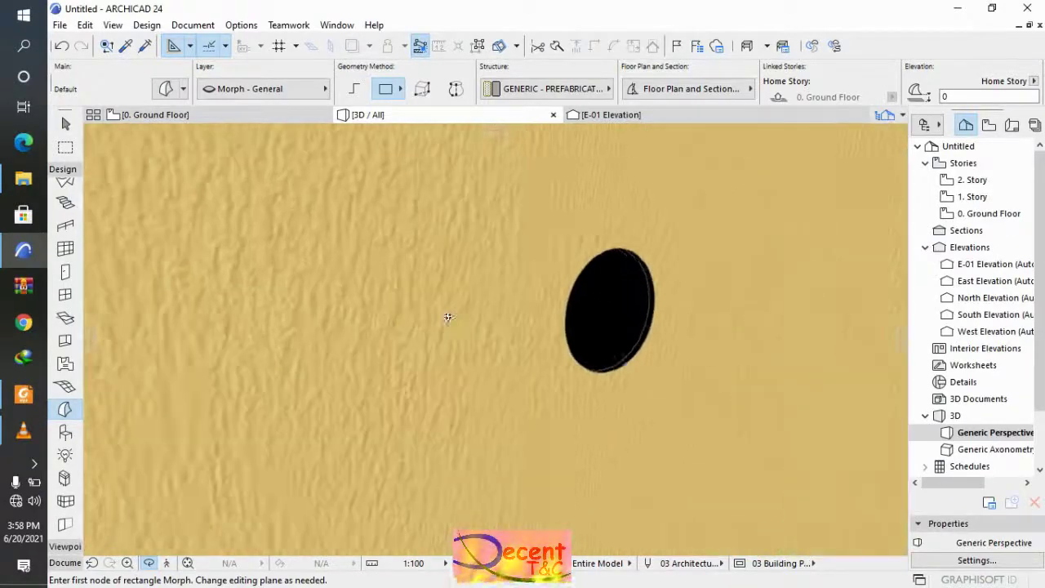
pyautogui.scroll(5, 679, 342)
pyautogui.keyDown('shift'); pyautogui.moveTo(661, 377); pyautogui.dragTo(569, 368, button='middle'); pyautogui.keyUp('shift')
pyautogui.scroll(-5, 745, 339)
pyautogui.scroll(-3, 806, 336)
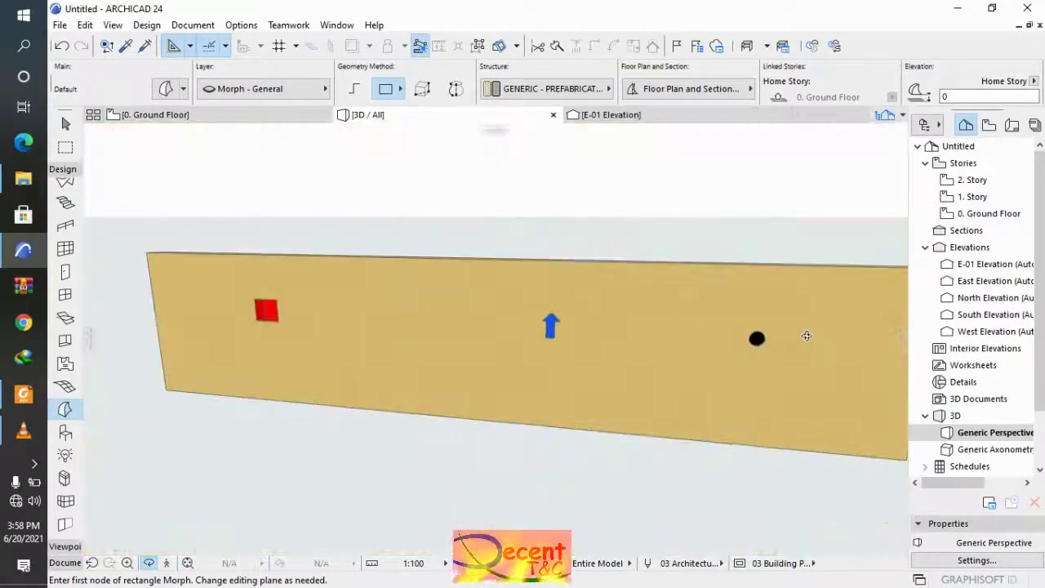
pyautogui.scroll(6, 529, 321)
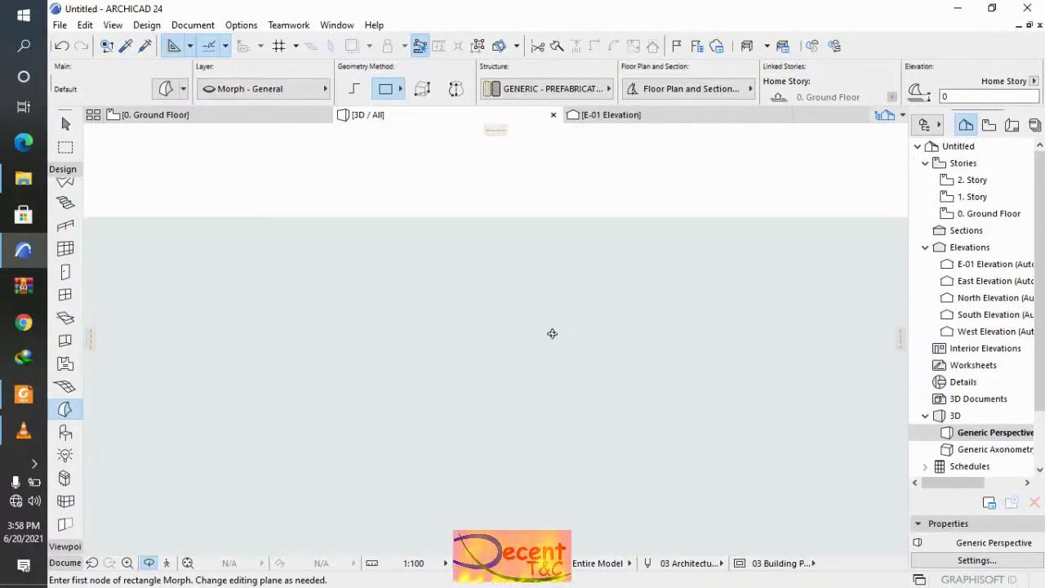
pyautogui.scroll(-2, 553, 334)
pyautogui.scroll(-4, 551, 336)
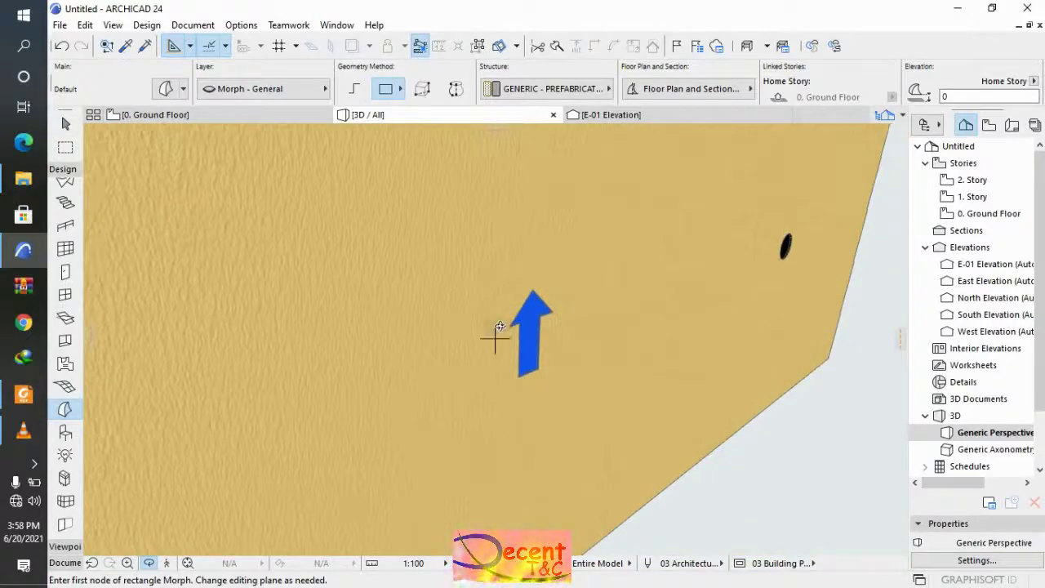
pyautogui.scroll(5, 536, 331)
pyautogui.scroll(-3, 537, 331)
pyautogui.scroll(4, 548, 327)
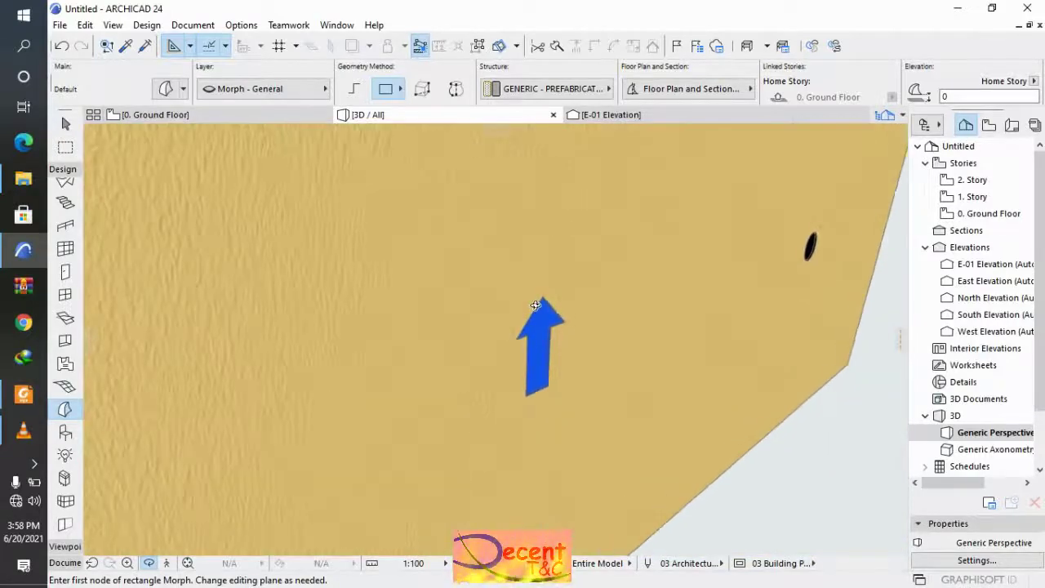
pyautogui.scroll(-3, 550, 324)
pyautogui.scroll(3, 534, 354)
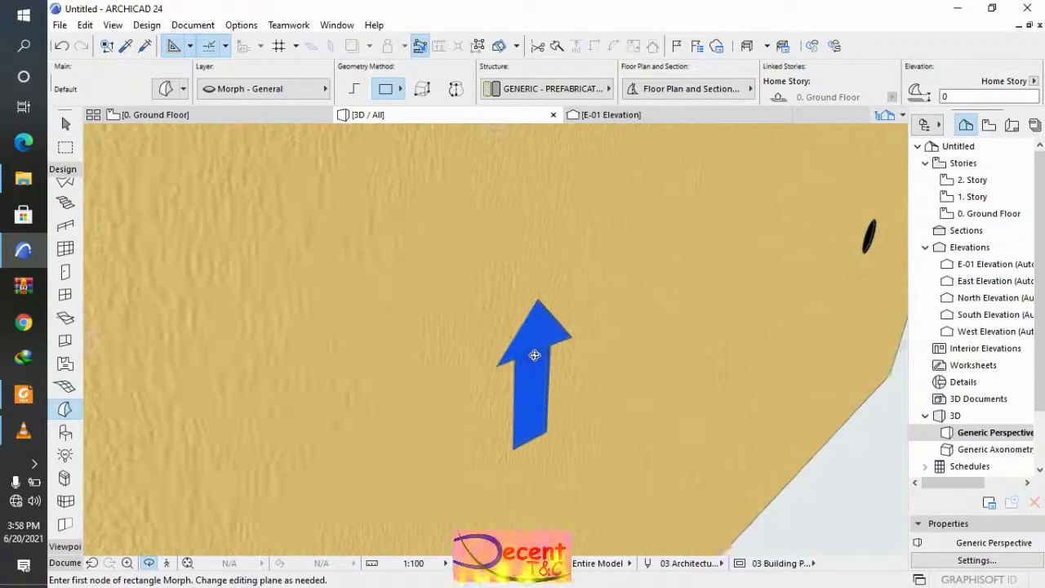
pyautogui.scroll(5, 534, 364)
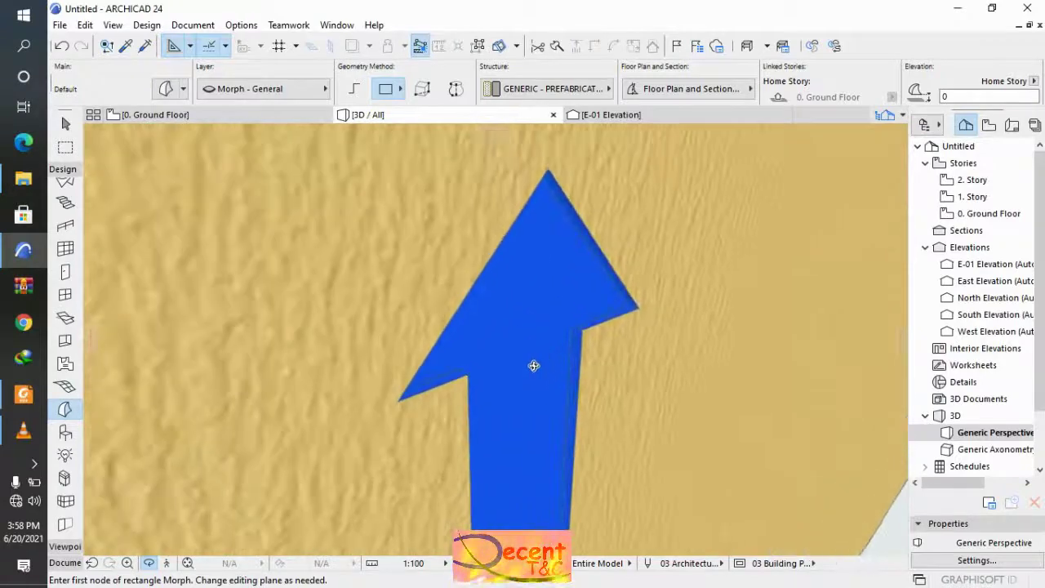
pyautogui.scroll(2, 533, 365)
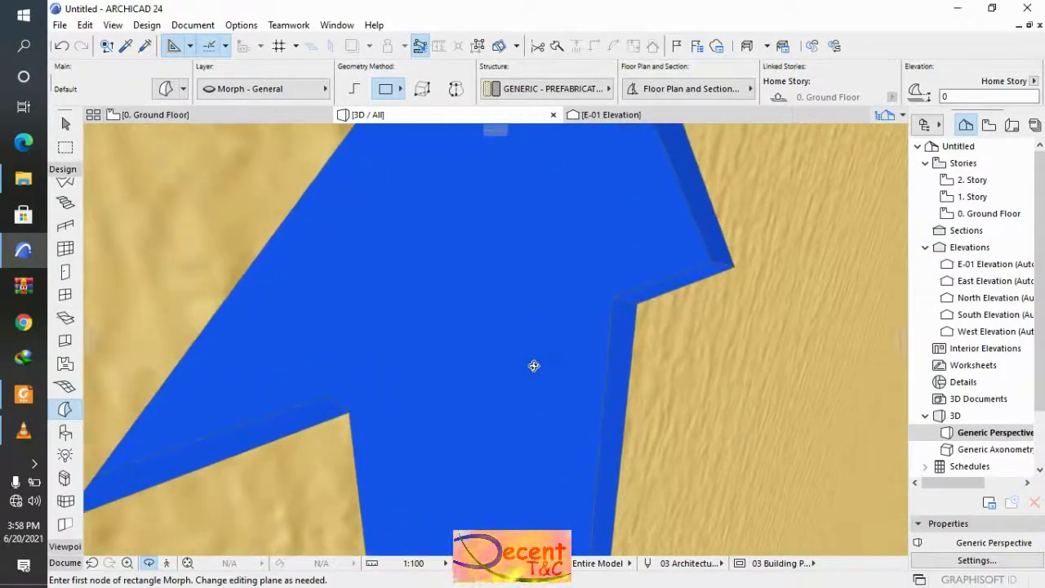
pyautogui.scroll(-3, 534, 366)
pyautogui.scroll(-3, 534, 366)
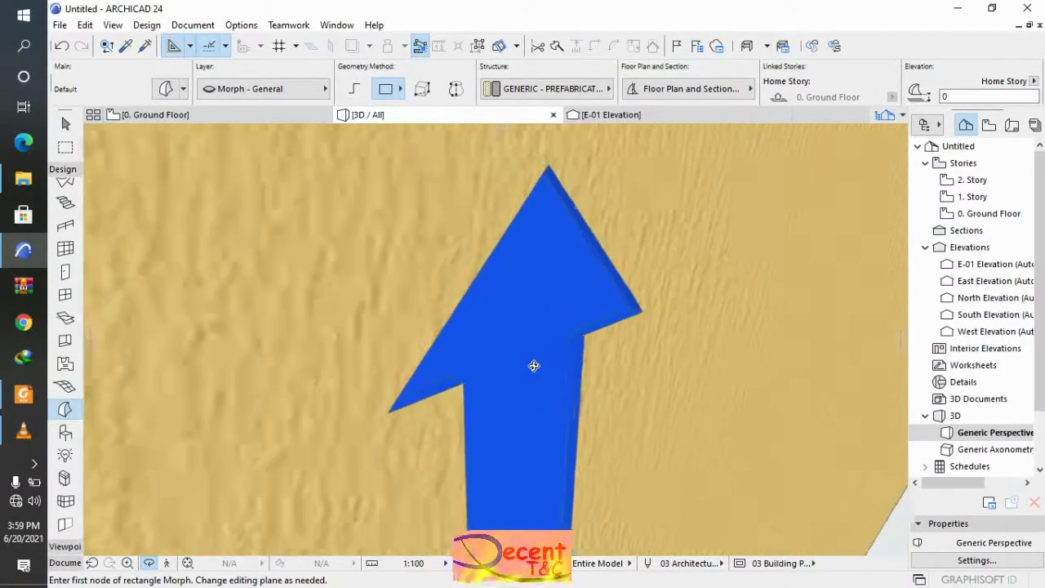
pyautogui.scroll(4, 533, 366)
pyautogui.scroll(1, 533, 365)
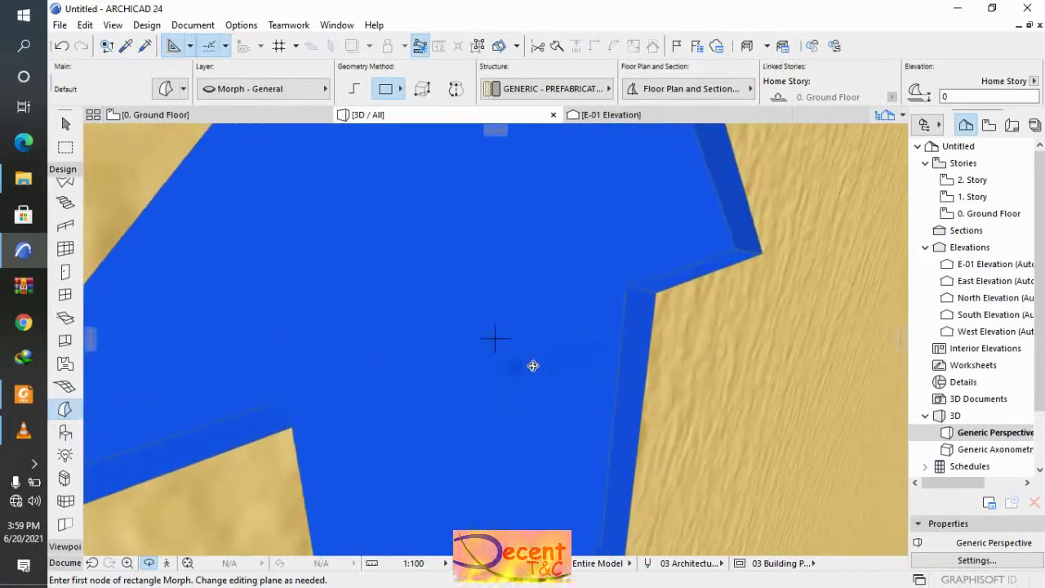
pyautogui.scroll(-8, 533, 366)
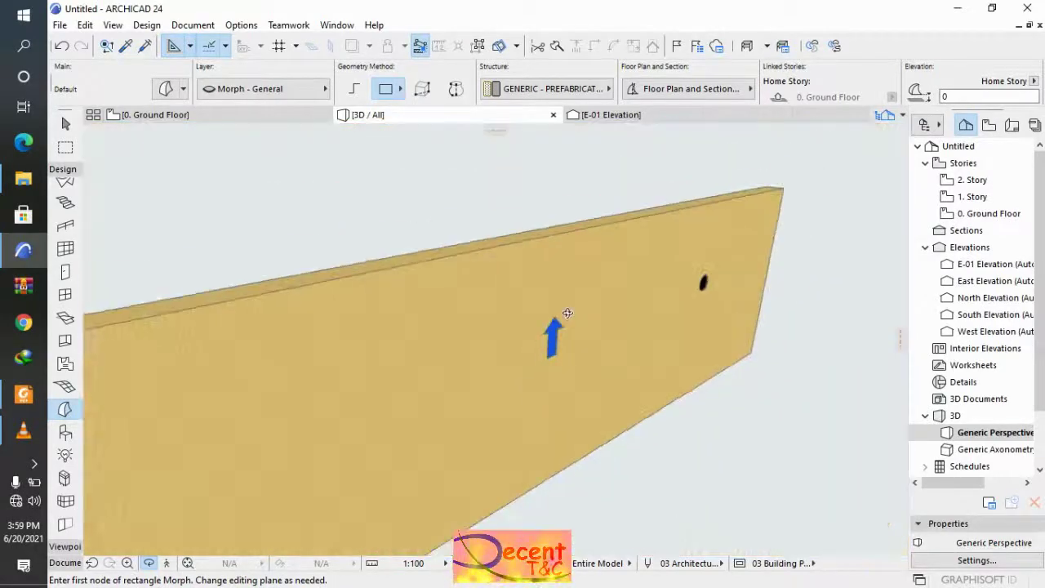
pyautogui.scroll(-1, 567, 313)
pyautogui.keyDown('shift'); pyautogui.moveTo(497, 338); pyautogui.dragTo(571, 319, button='middle'); pyautogui.keyUp('shift')
pyautogui.scroll(-1, 570, 319)
pyautogui.scroll(6, 234, 366)
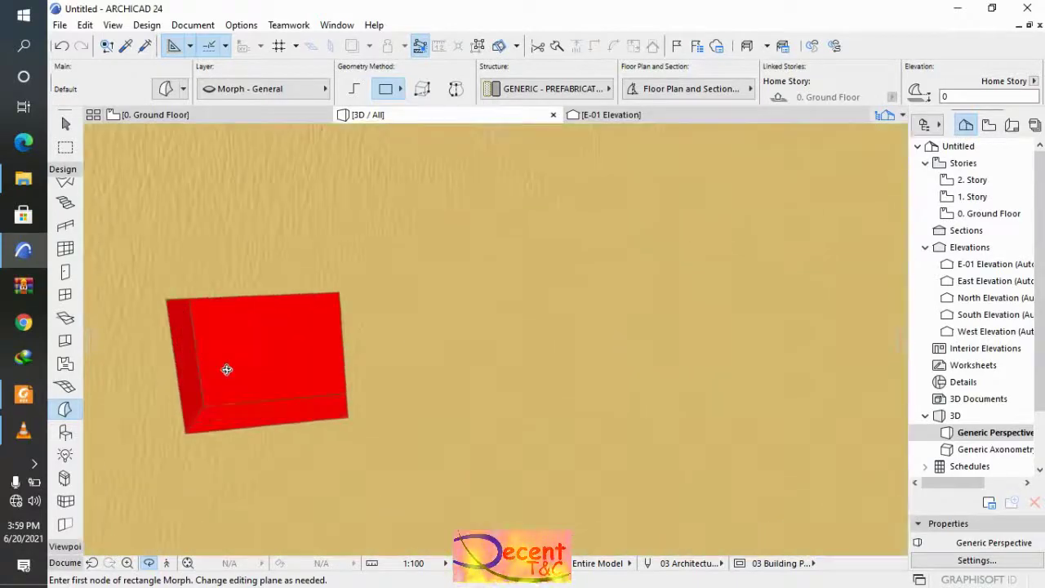
pyautogui.keyDown('shift'); pyautogui.moveTo(227, 368); pyautogui.dragTo(213, 411, button='middle'); pyautogui.keyUp('shift')
pyautogui.scroll(3, 213, 411)
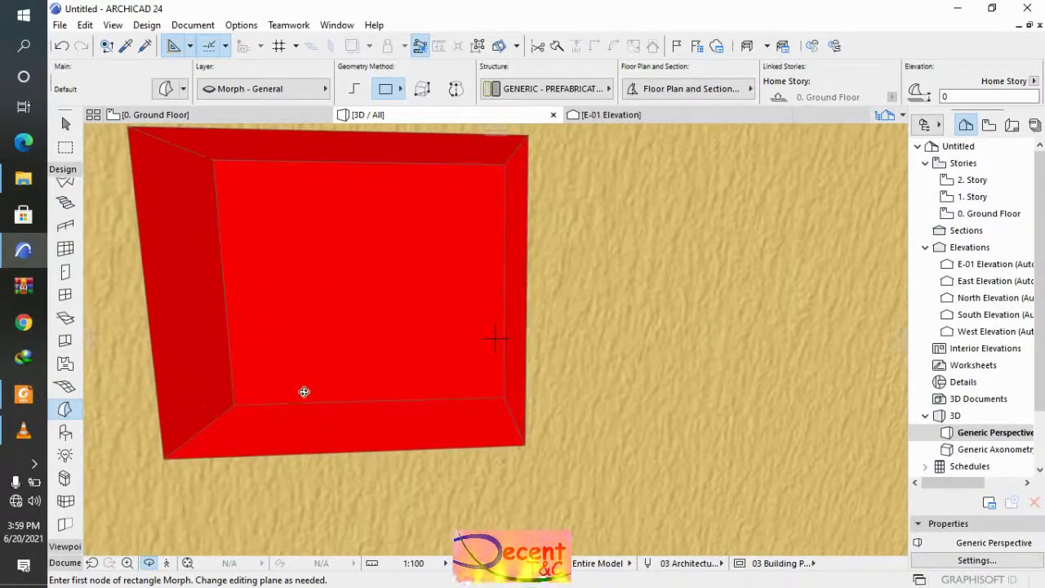
pyautogui.keyDown('shift'); pyautogui.moveTo(304, 392); pyautogui.dragTo(530, 390, button='middle'); pyautogui.keyUp('shift')
pyautogui.scroll(5, 552, 379)
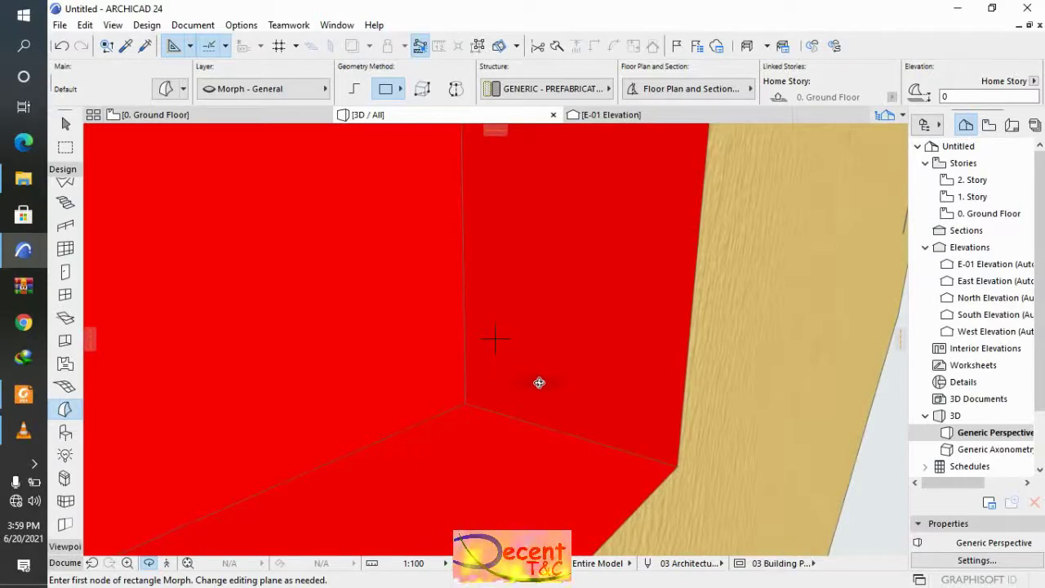
pyautogui.scroll(-8, 454, 401)
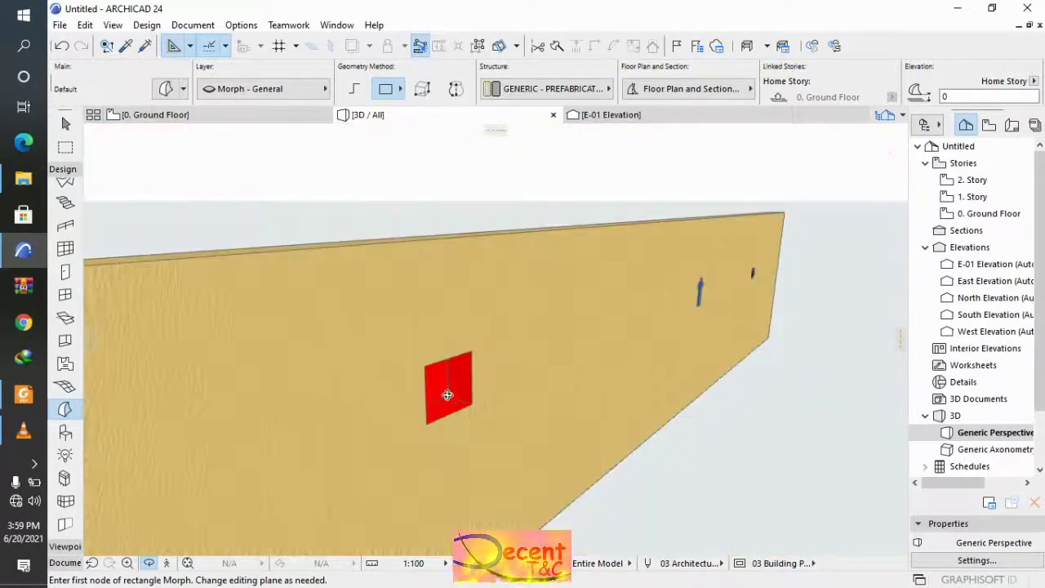
pyautogui.keyDown('shift'); pyautogui.moveTo(413, 423); pyautogui.dragTo(445, 387, button='middle'); pyautogui.keyUp('shift')
pyautogui.scroll(4, 445, 387)
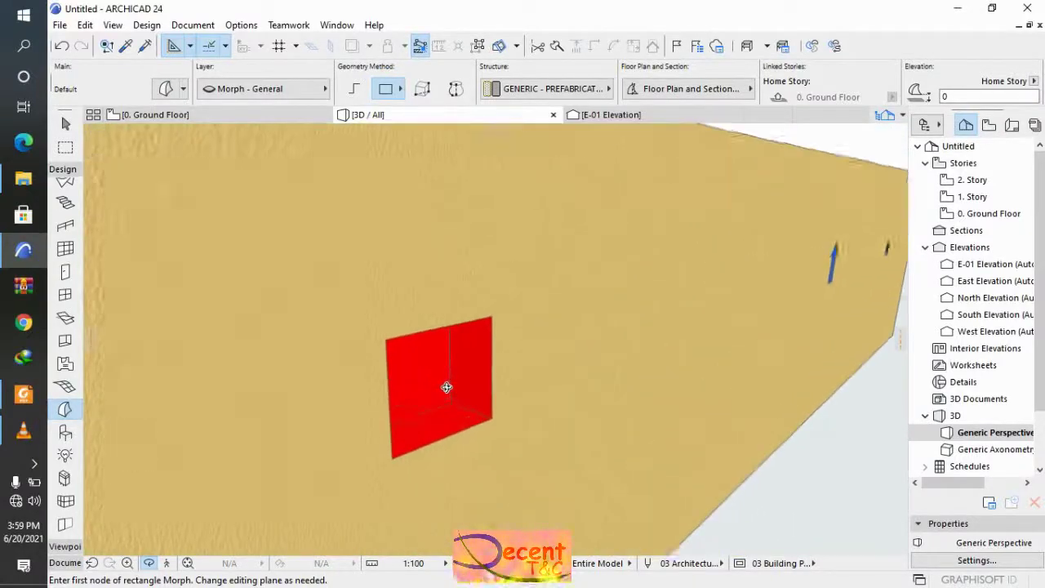
pyautogui.scroll(2, 421, 409)
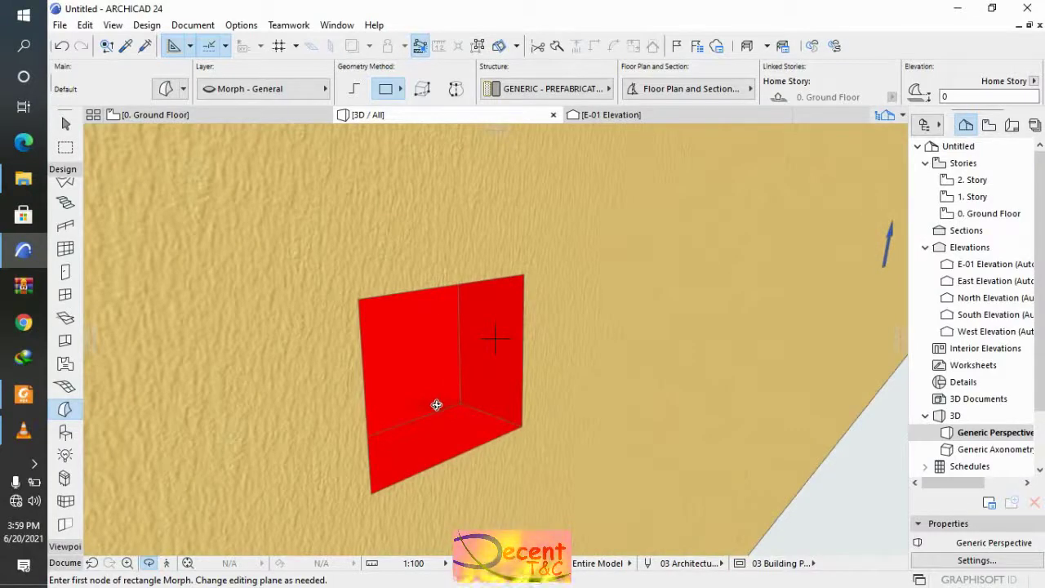
pyautogui.scroll(-2, 515, 422)
pyautogui.scroll(1, 464, 421)
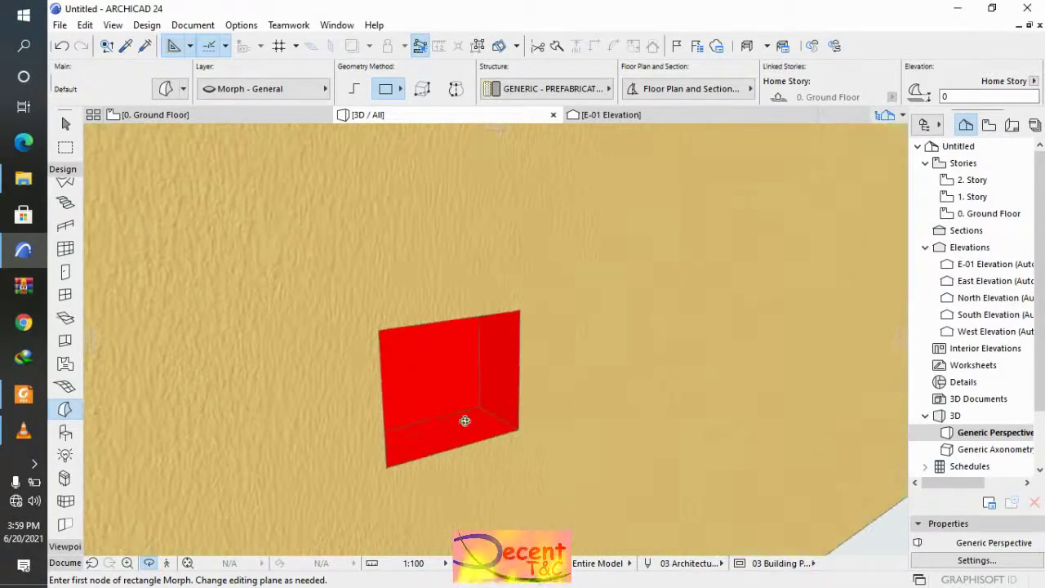
pyautogui.keyDown('shift'); pyautogui.moveTo(464, 420); pyautogui.dragTo(378, 426, button='middle'); pyautogui.keyUp('shift')
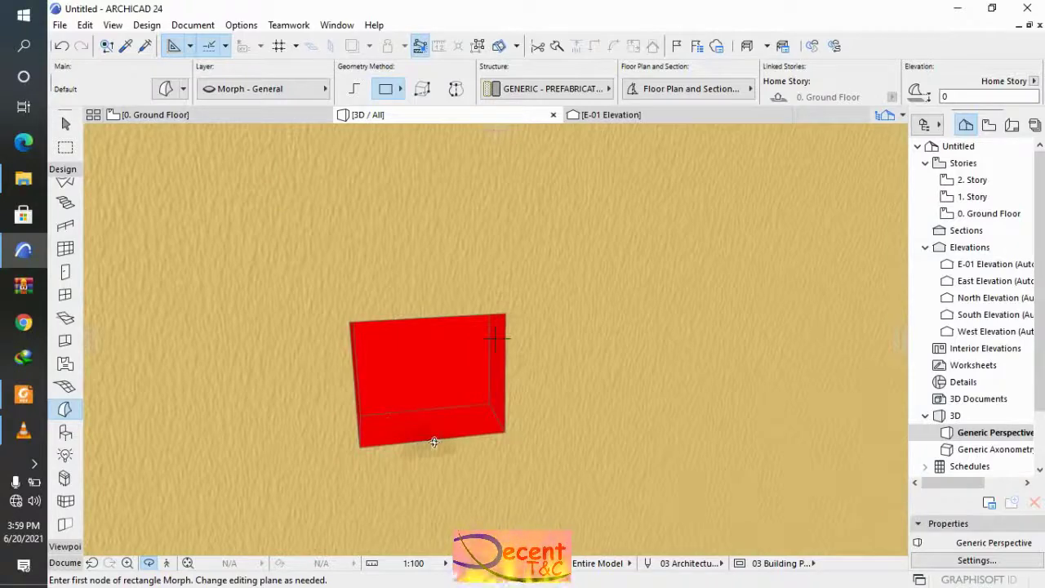
pyautogui.scroll(4, 435, 434)
pyautogui.scroll(2, 439, 433)
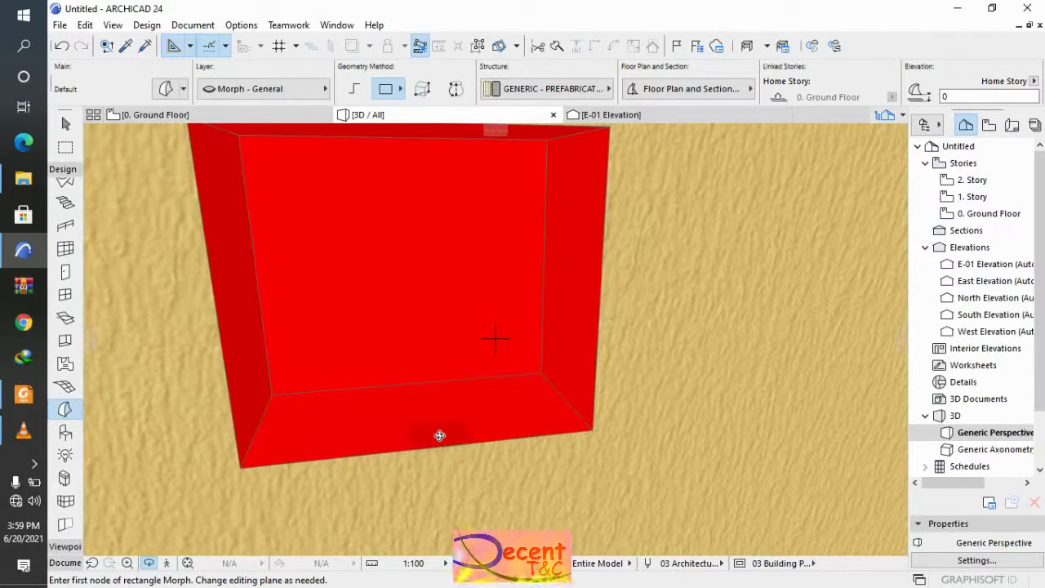
pyautogui.scroll(-10, 555, 383)
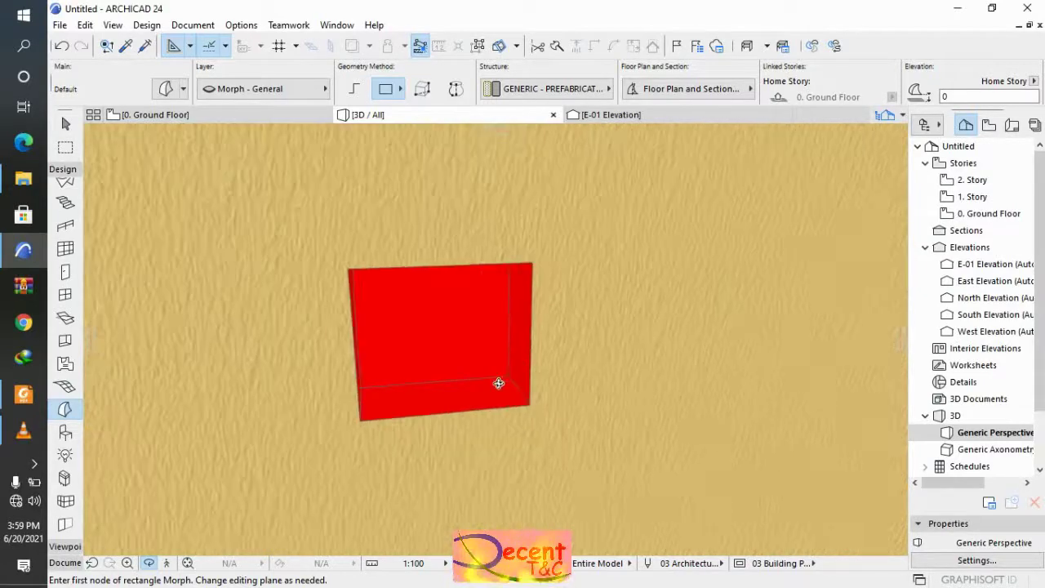
pyautogui.scroll(10, 639, 353)
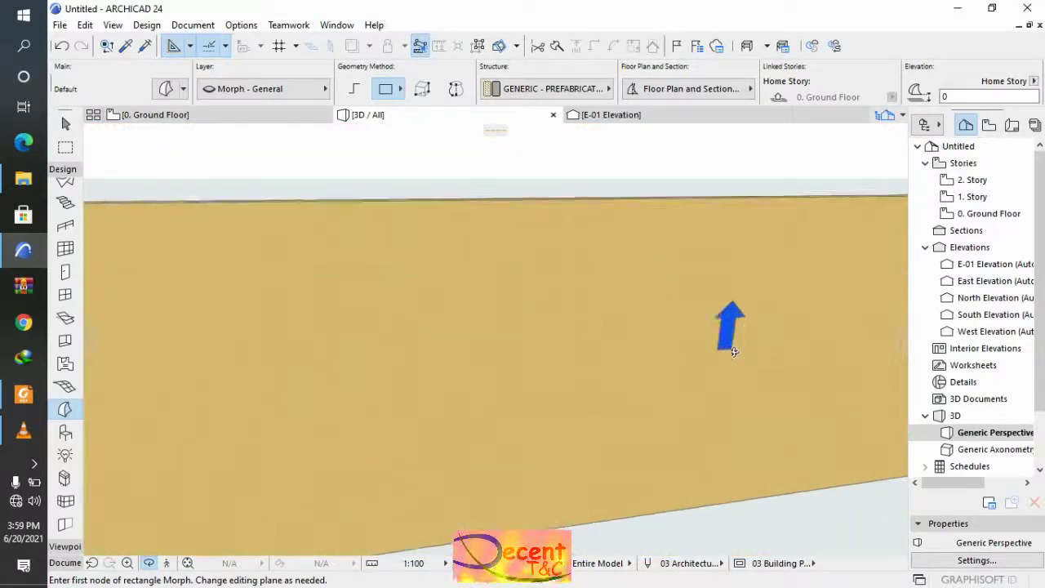
pyautogui.scroll(-8, 606, 354)
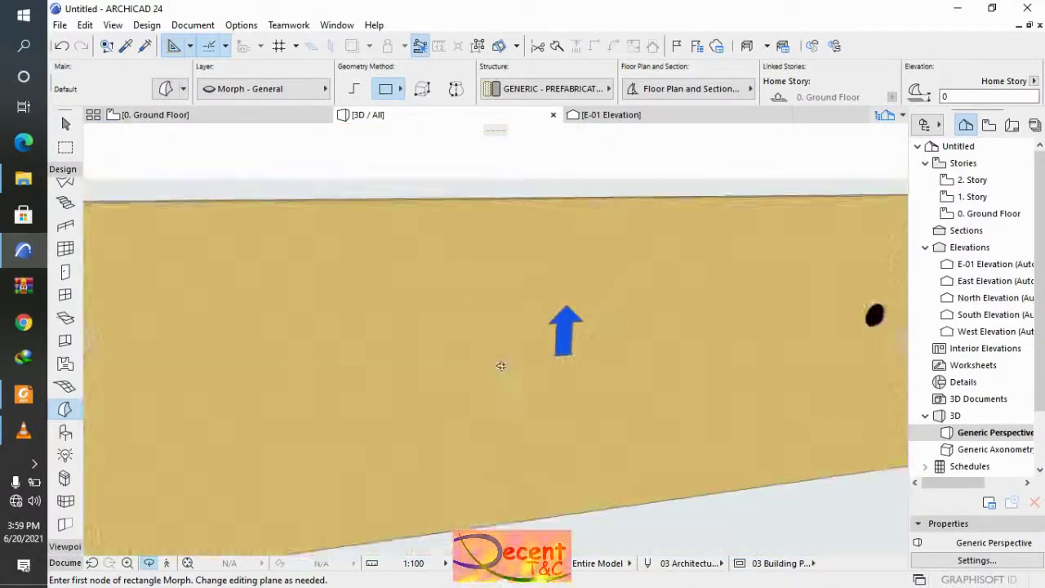
pyautogui.scroll(2, 207, 342)
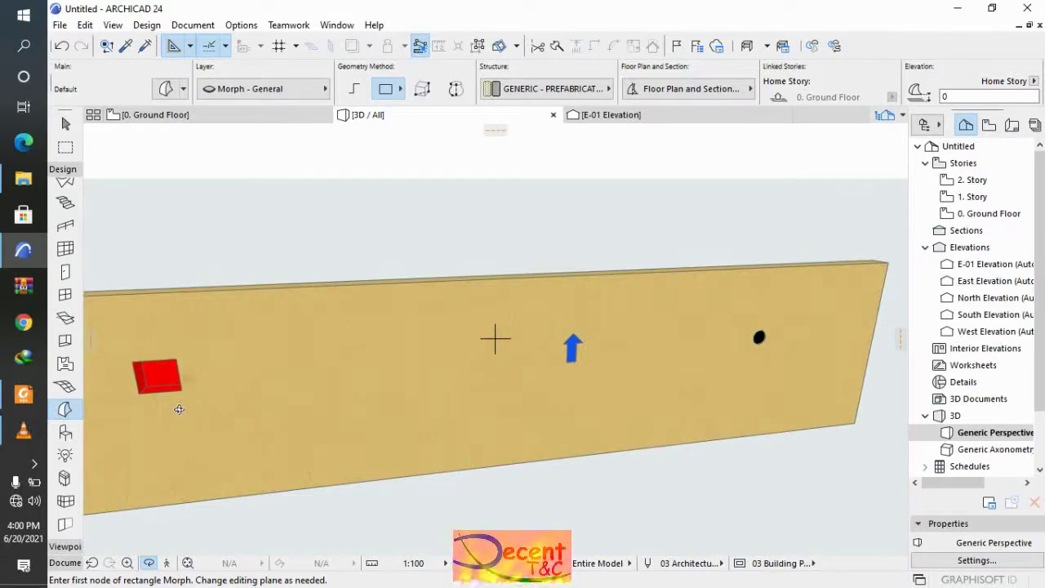
pyautogui.scroll(3, 178, 404)
pyautogui.keyDown('shift'); pyautogui.moveTo(179, 404); pyautogui.dragTo(618, 340, button='middle'); pyautogui.keyUp('shift')
pyautogui.scroll(-2, 275, 338)
pyautogui.scroll(-1, 275, 338)
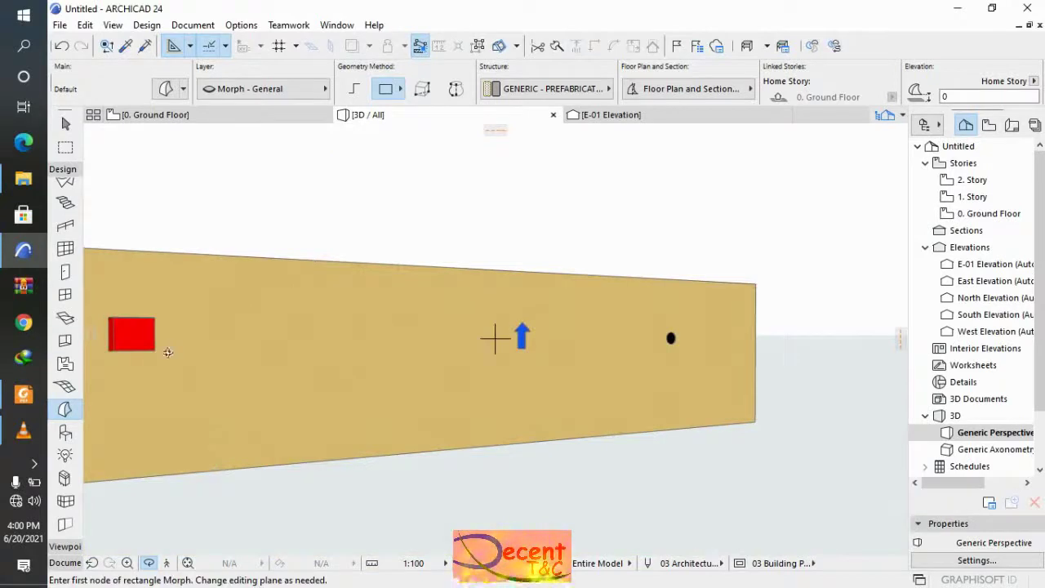
pyautogui.keyDown('shift'); pyautogui.moveTo(494, 338); pyautogui.dragTo(371, 370, button='middle'); pyautogui.keyUp('shift')
pyautogui.scroll(5, 245, 365)
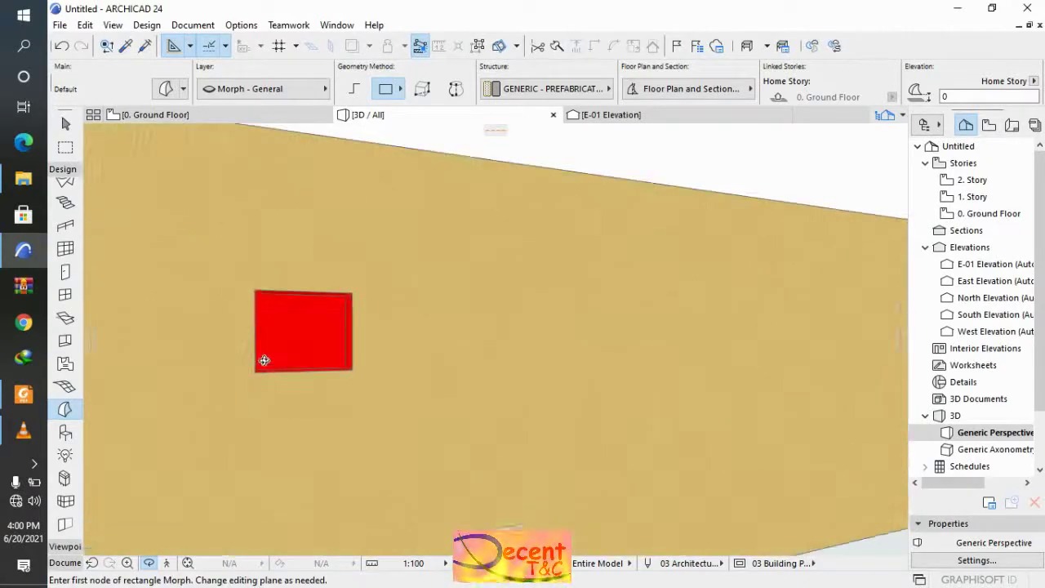